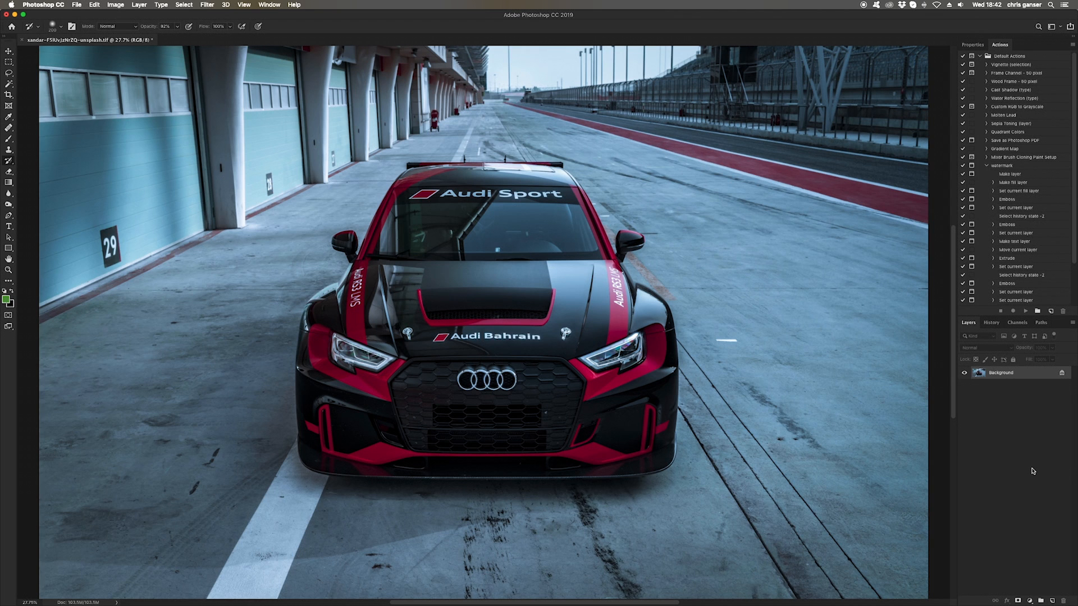
Put a merged copy of the car photo on a new layer and start a Replace Color adjustment on it.
key("super+shift+alt+n")
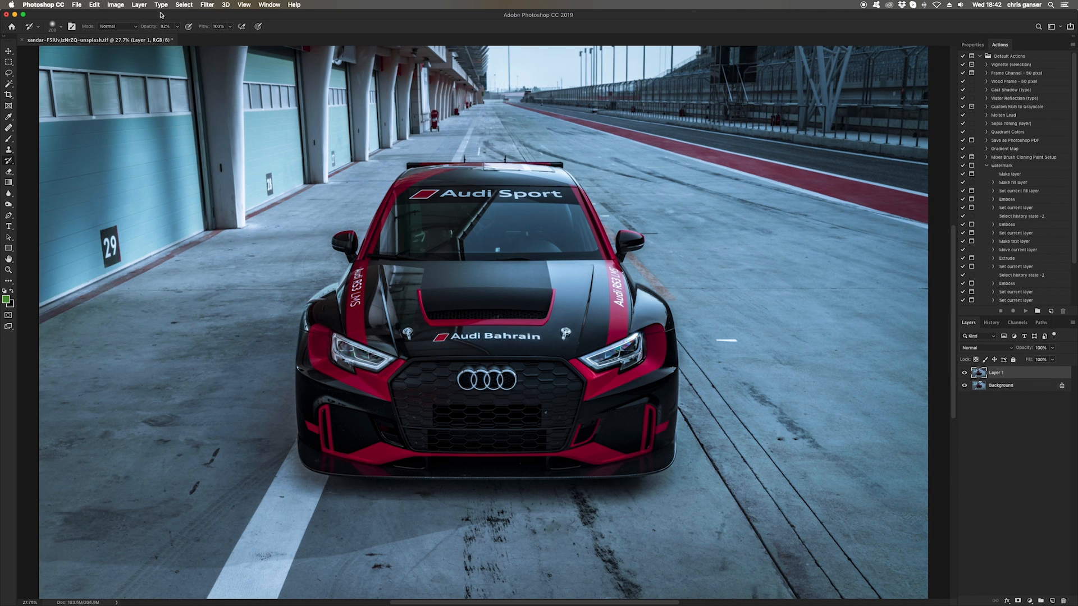
left_click(125, 7)
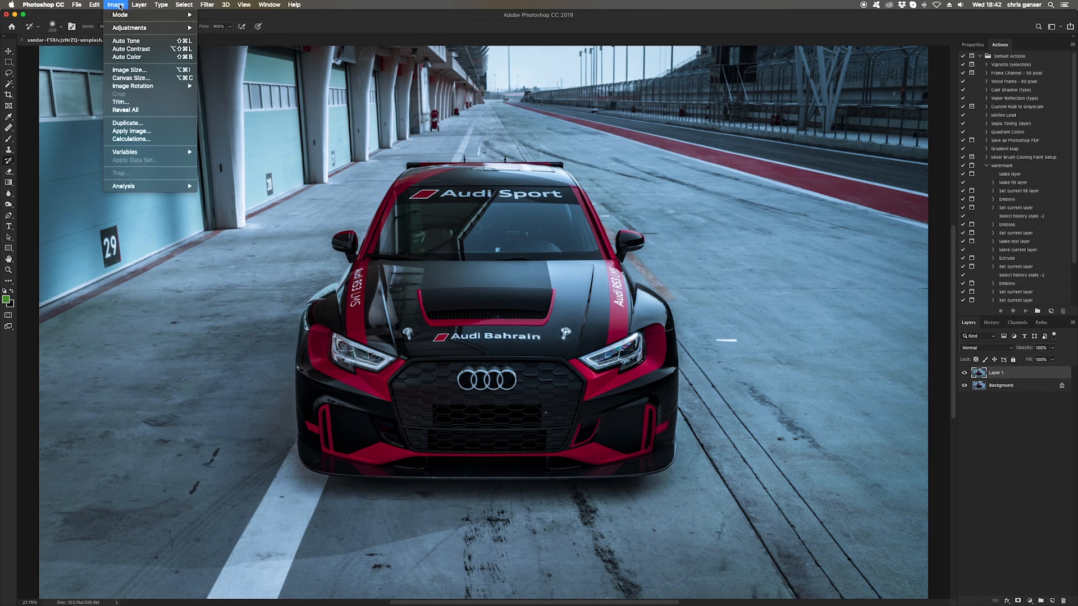
mouse_move(128, 28)
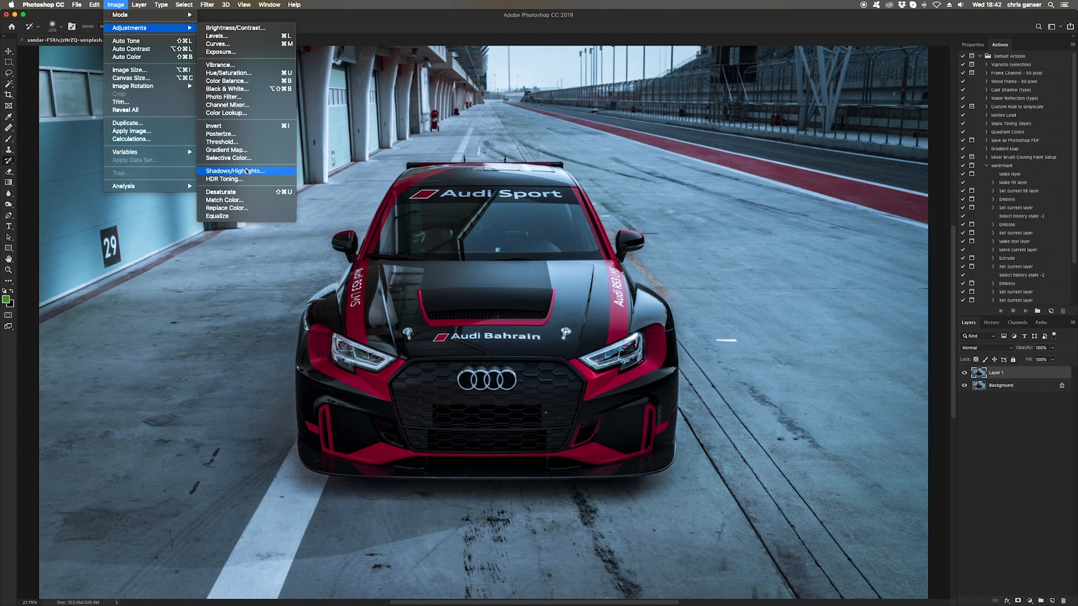
left_click(284, 210)
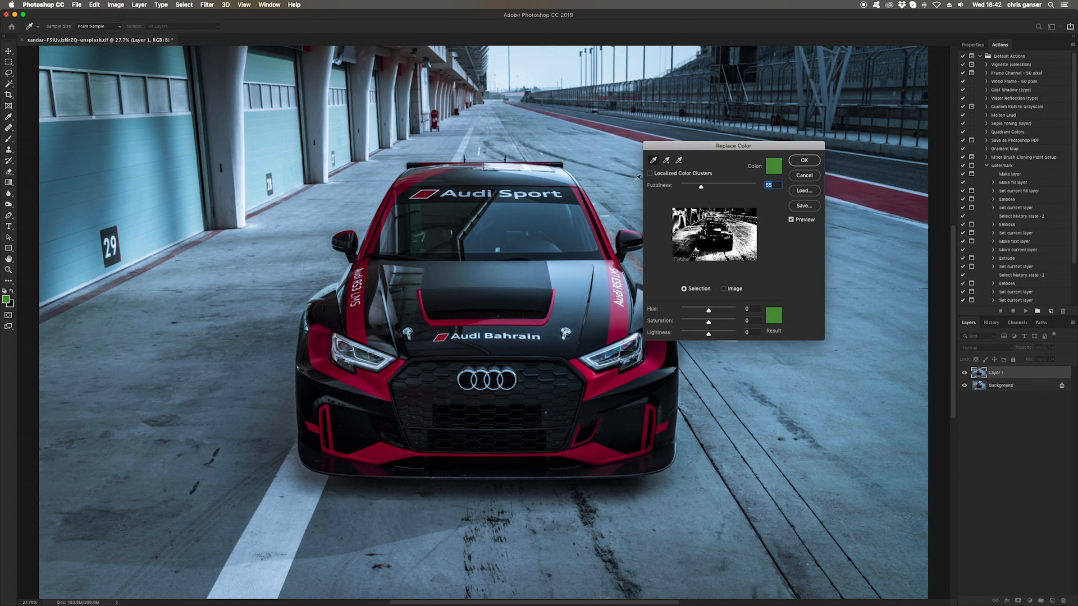
Set the colour selected for replacement to dark red 660c28, sampled from the stripe on the car's roof edge.
left_click(772, 170)
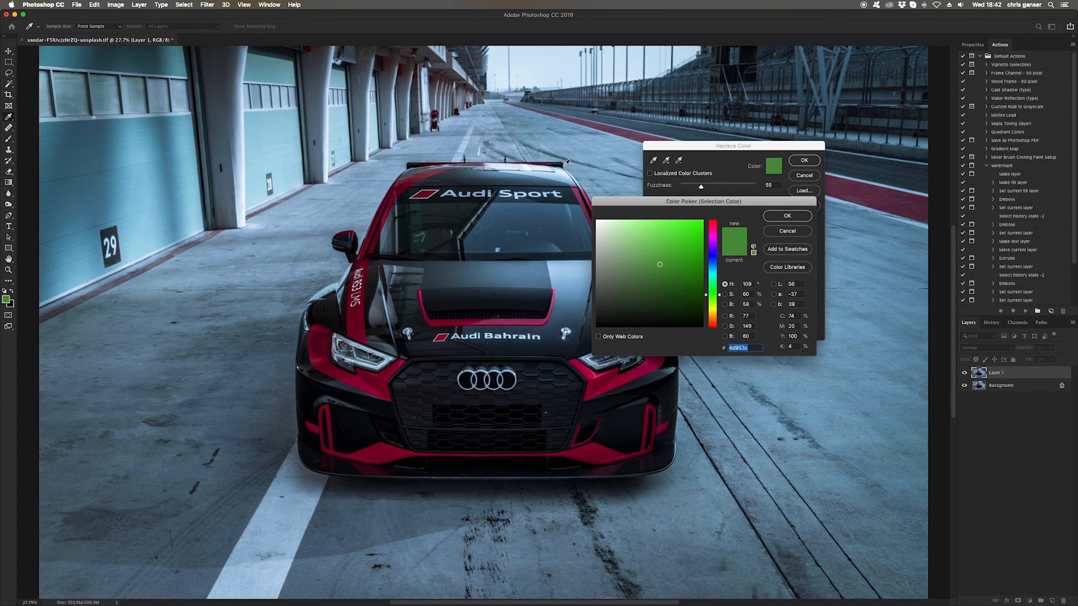
left_click(403, 180)
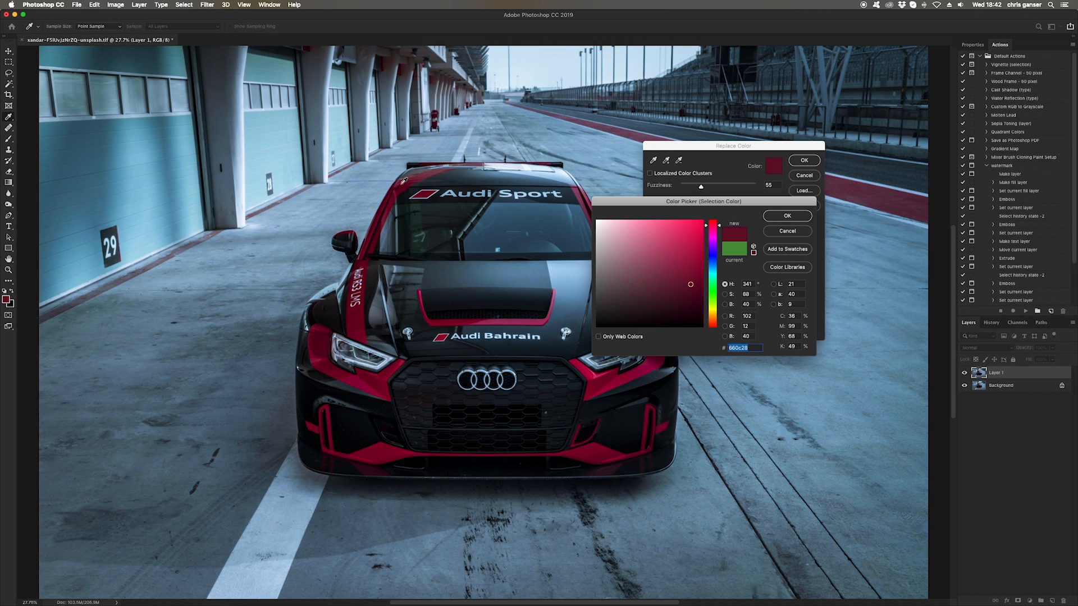
left_click(786, 216)
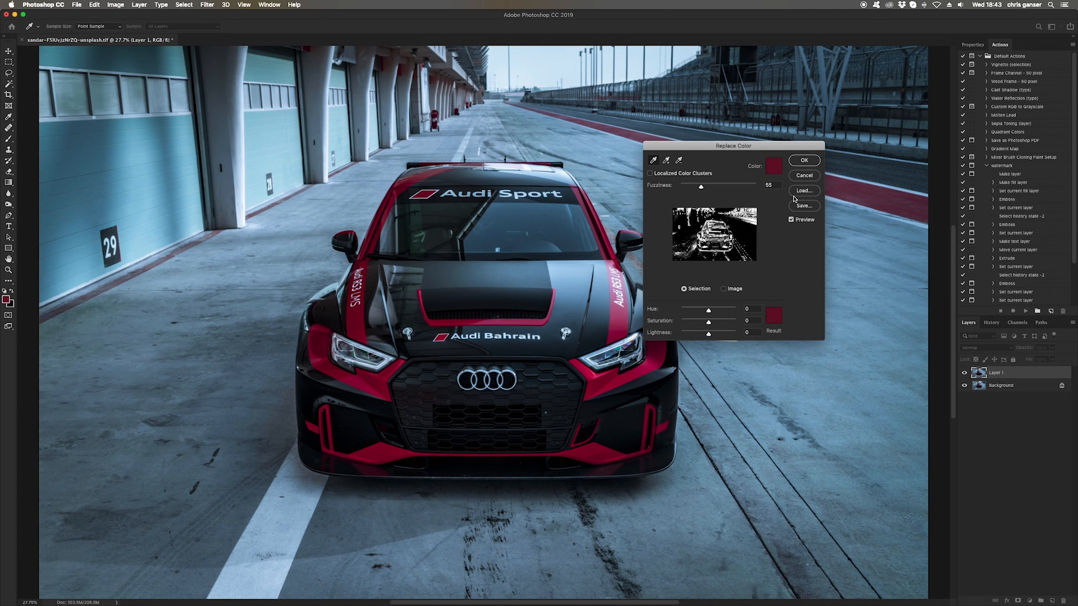
Set the replacement result colour to a saturated green with hue 114°, saturation 97% and brightness 64%.
left_click(776, 317)
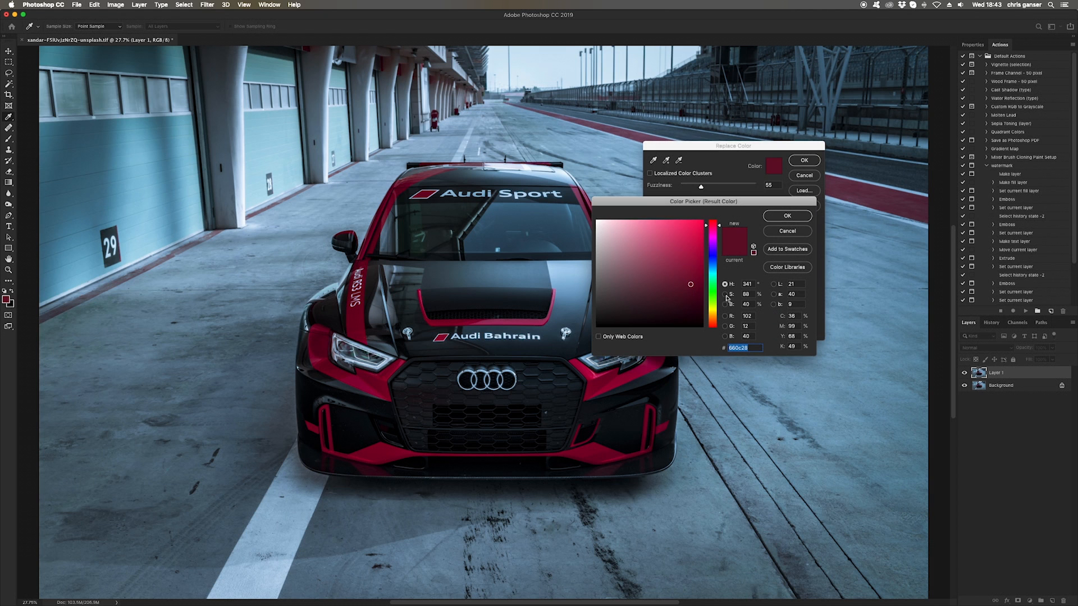
left_click(716, 294)
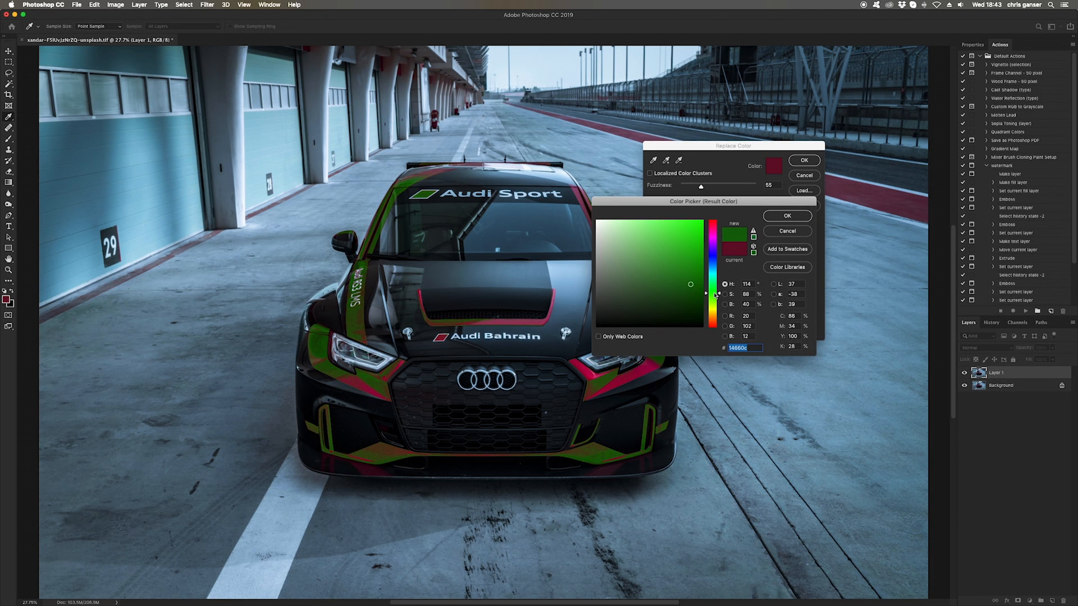
left_click(697, 258)
mouse_move(696, 272)
left_mouse_down()
mouse_move(690, 256)
mouse_move(700, 259)
left_mouse_up()
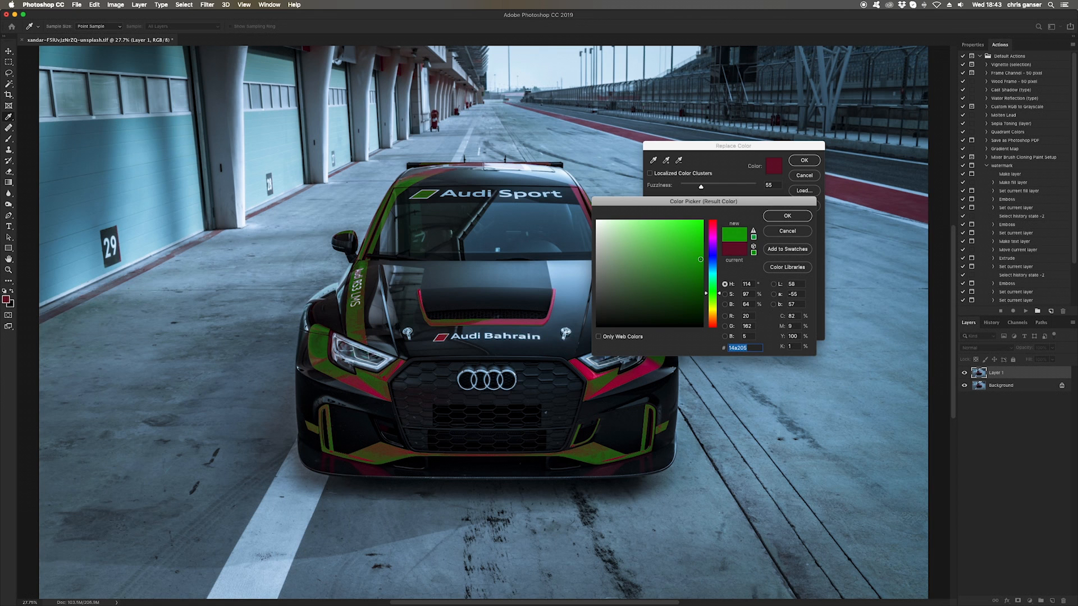
left_click(785, 216)
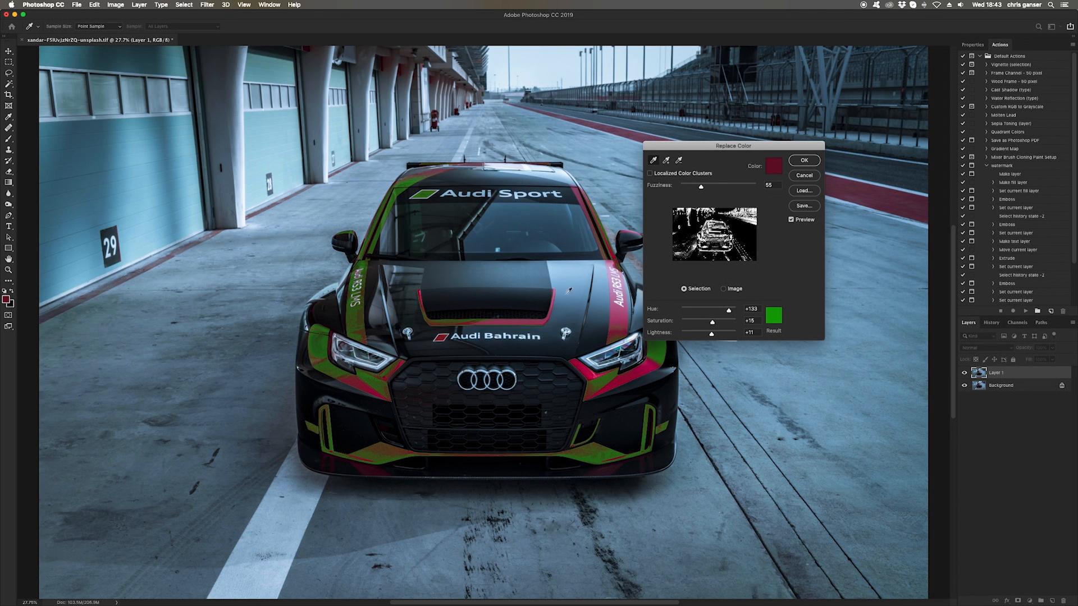
Add the remaining reds of the "Audi RS3 LMS" hood stripe and the headlight surround to the colour selection, and uncover the car.
left_click(666, 160)
left_click(619, 311)
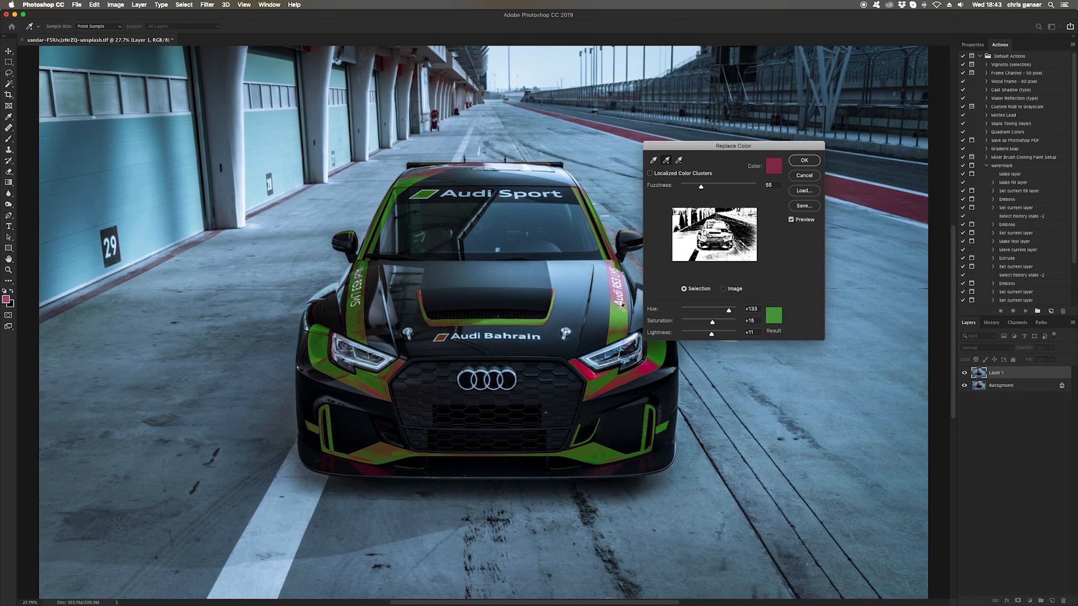
left_click(616, 269)
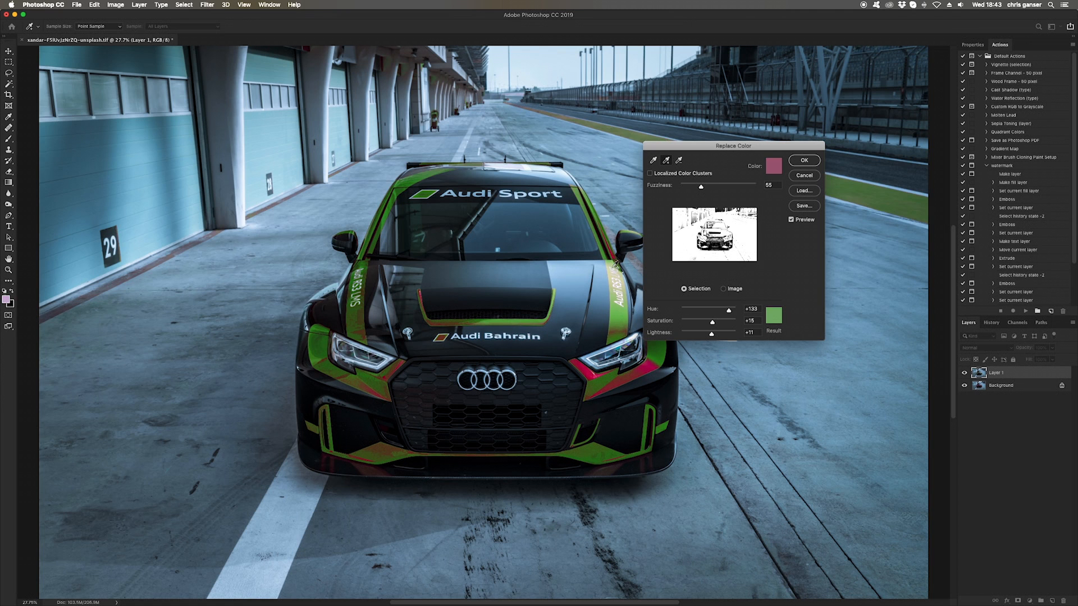
left_click(643, 371)
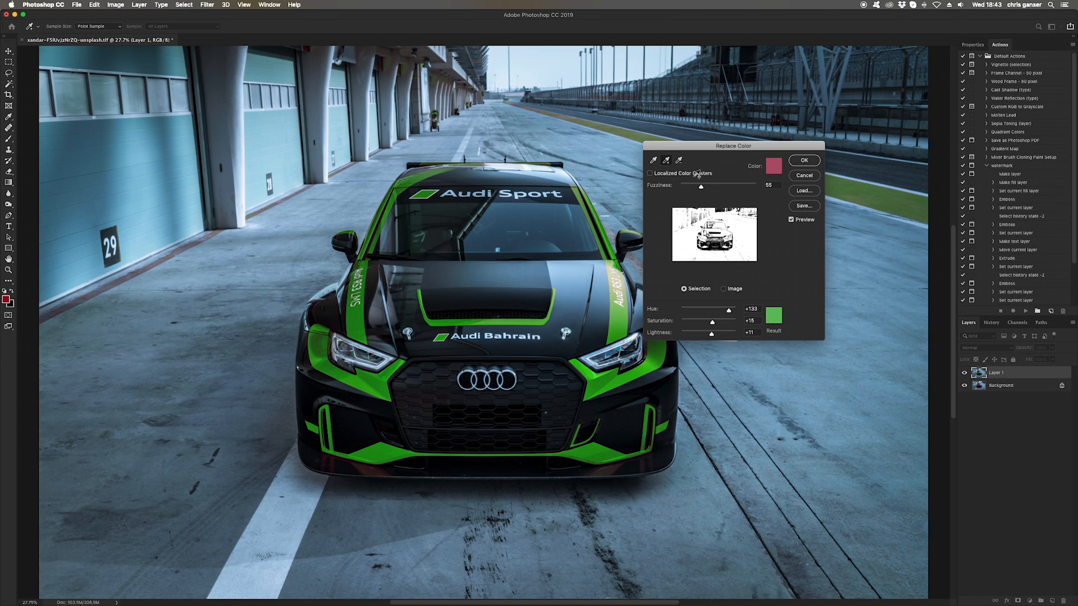
left_click_drag(705, 153, 830, 91)
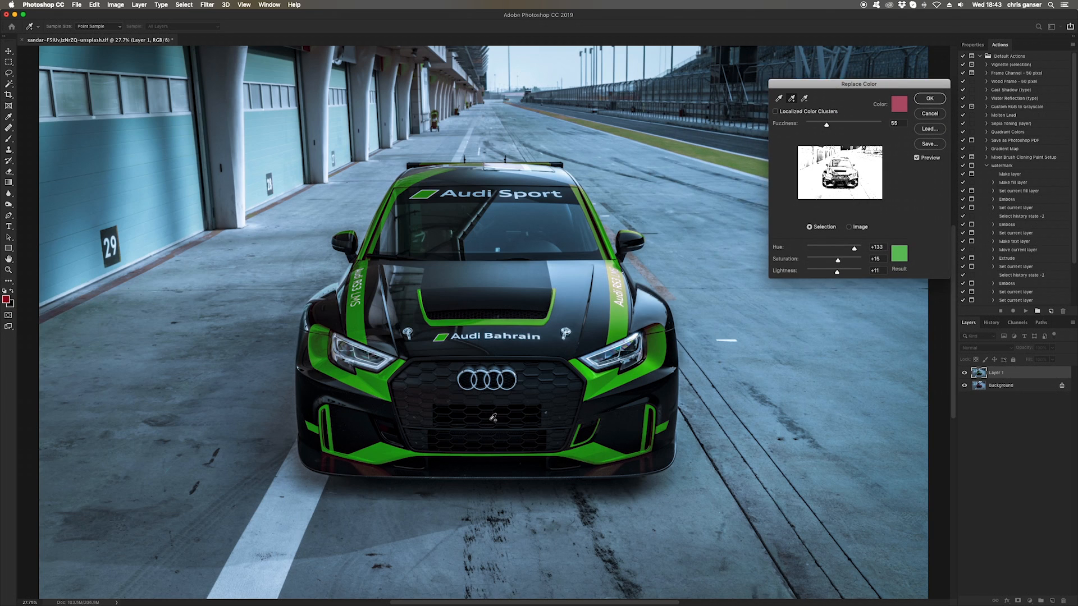
Add the dark red reflection on the car's front splitter to the colour selection.
scroll(467, 413, "up", 2)
scroll(467, 413, "up", 2)
scroll(467, 413, "down", 1)
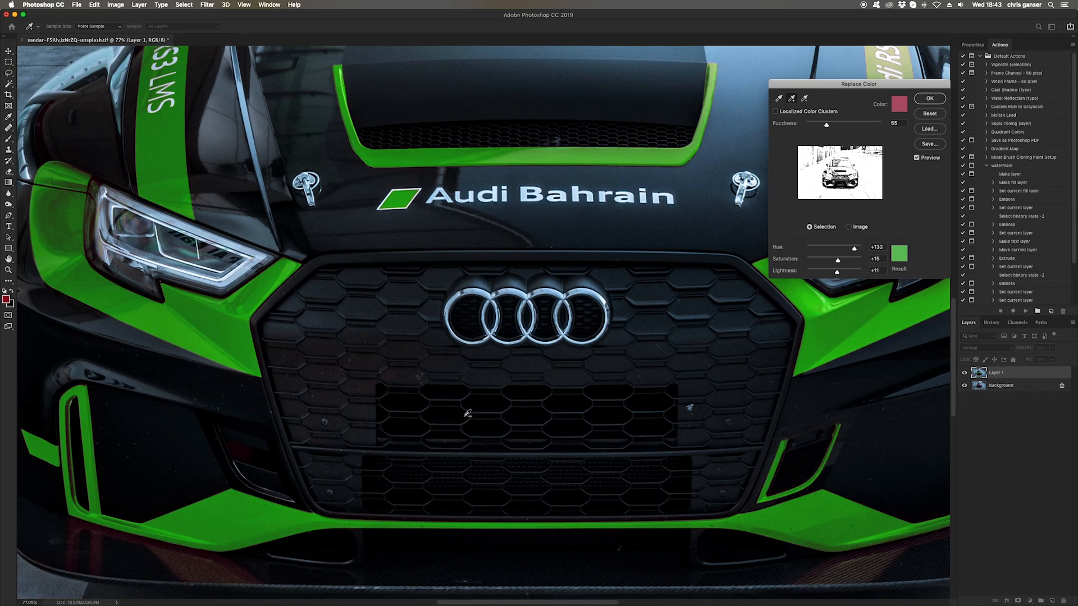
scroll(467, 413, "down", 3)
left_click(216, 413)
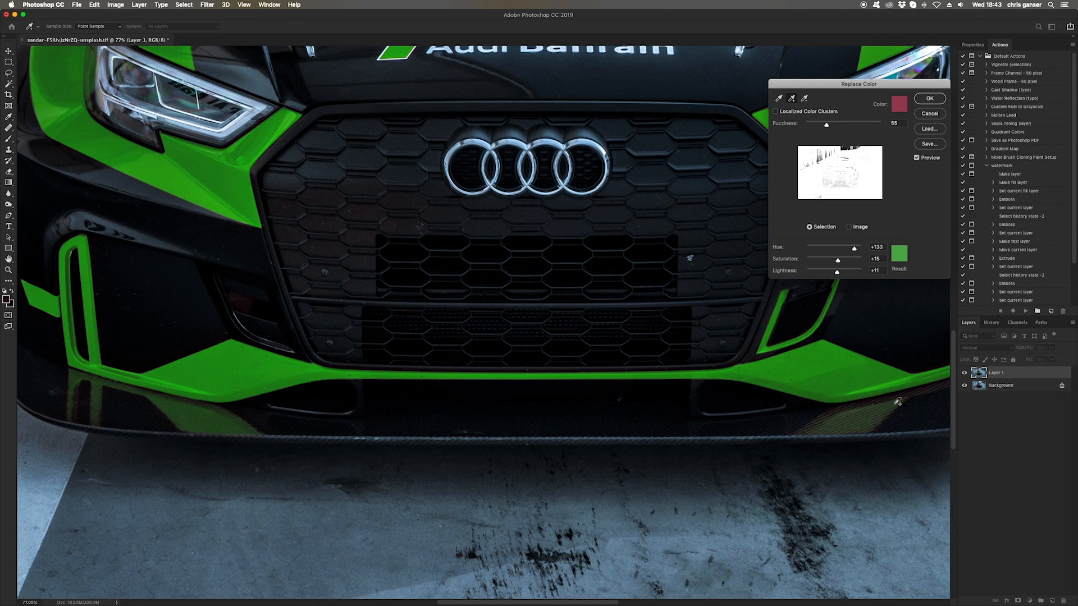
Check the recoloured bumper, roof and hood up close, and apply the colour replacement.
scroll(895, 405, "right", 5)
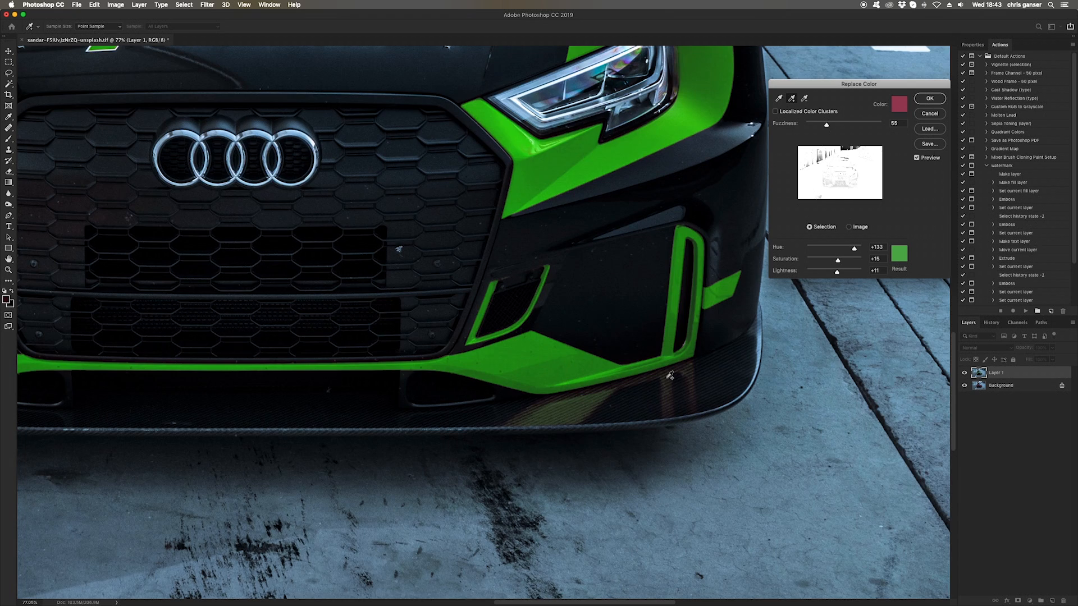
scroll(668, 375, "up", 10)
scroll(668, 374, "up", 5)
scroll(669, 374, "left", 6)
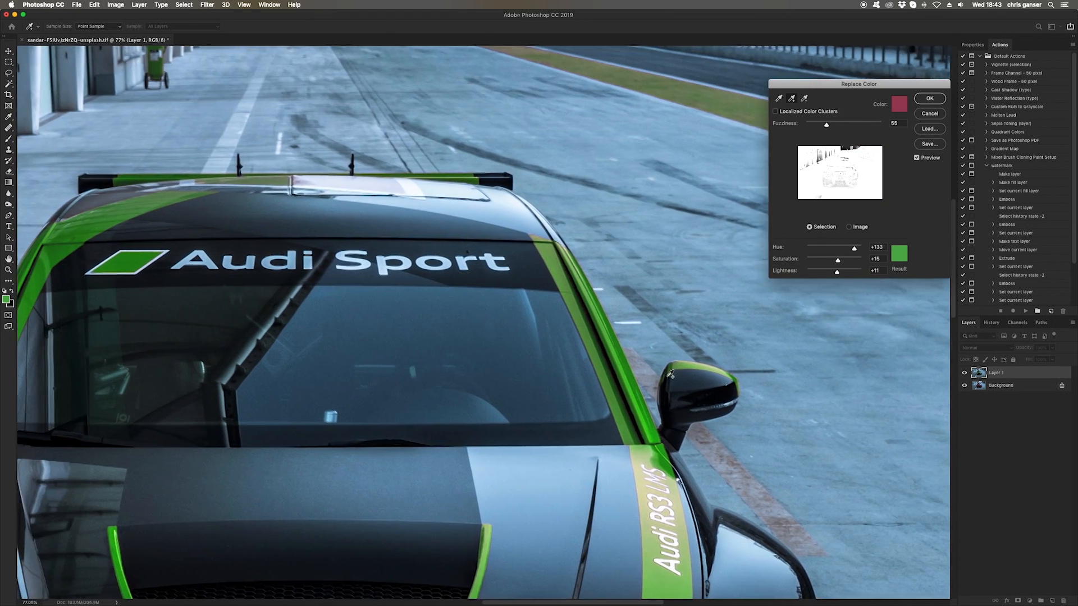
scroll(669, 374, "down", 5)
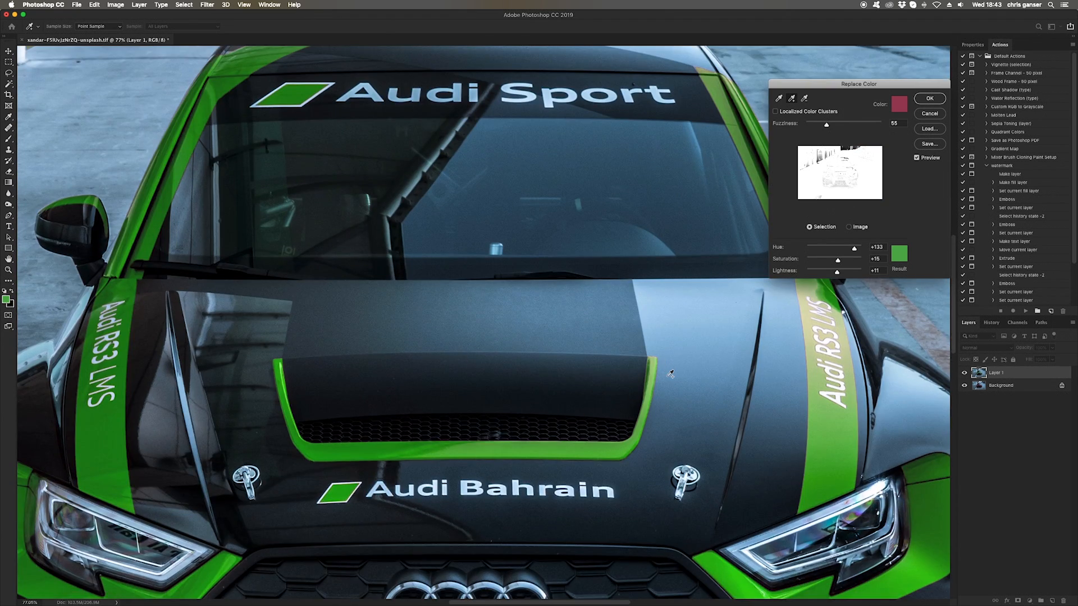
key("super+0")
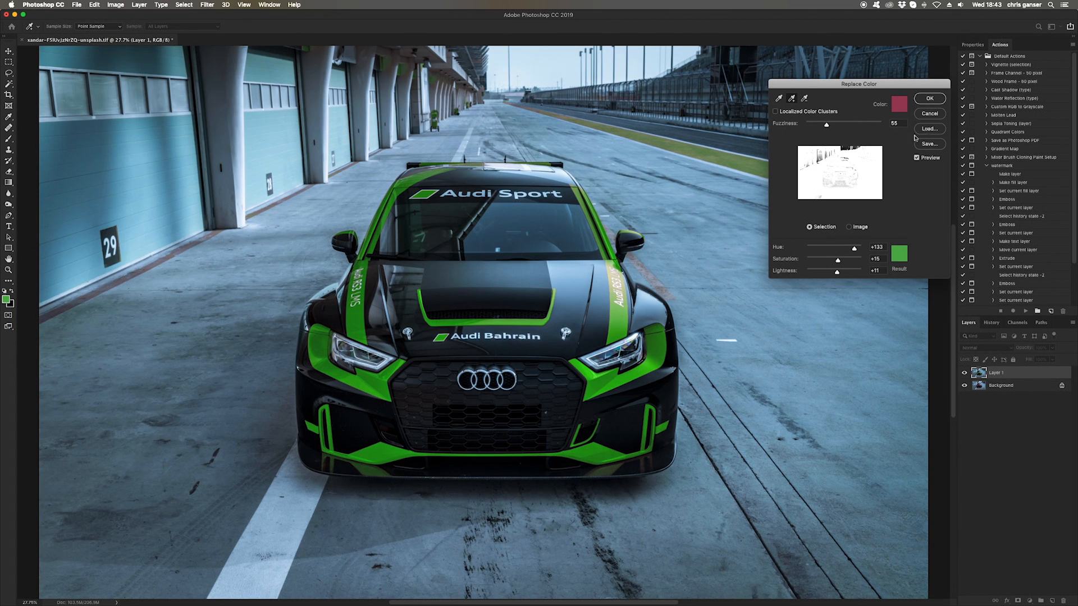
left_click(928, 100)
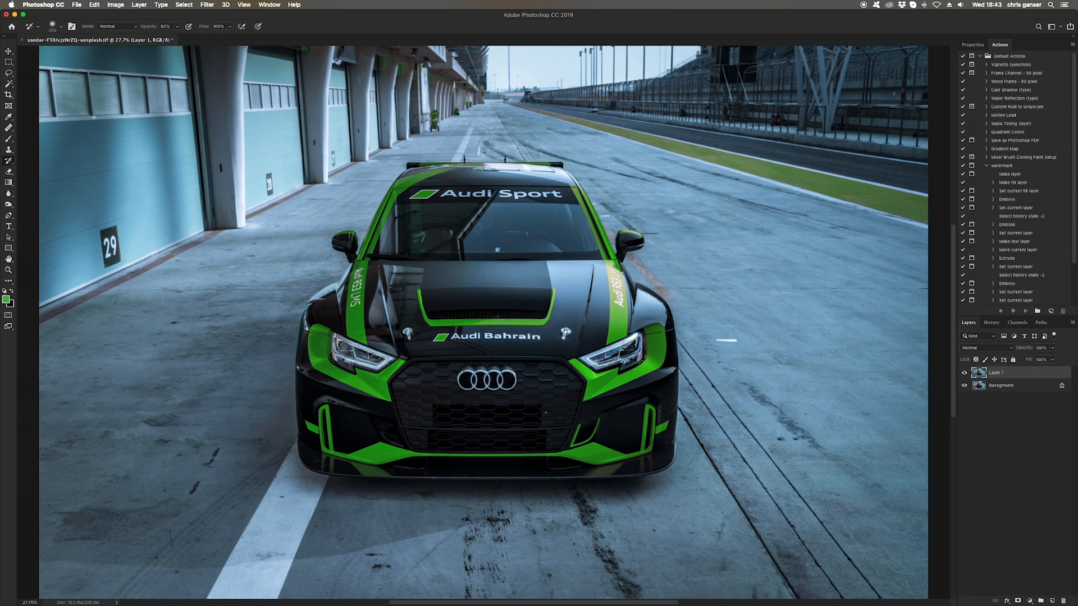
Restore the original red of the pit lane stripe and the cart beside the garages with the History Brush.
mouse_move(519, 93)
left_mouse_down()
mouse_move(704, 151)
mouse_move(606, 90)
left_mouse_up()
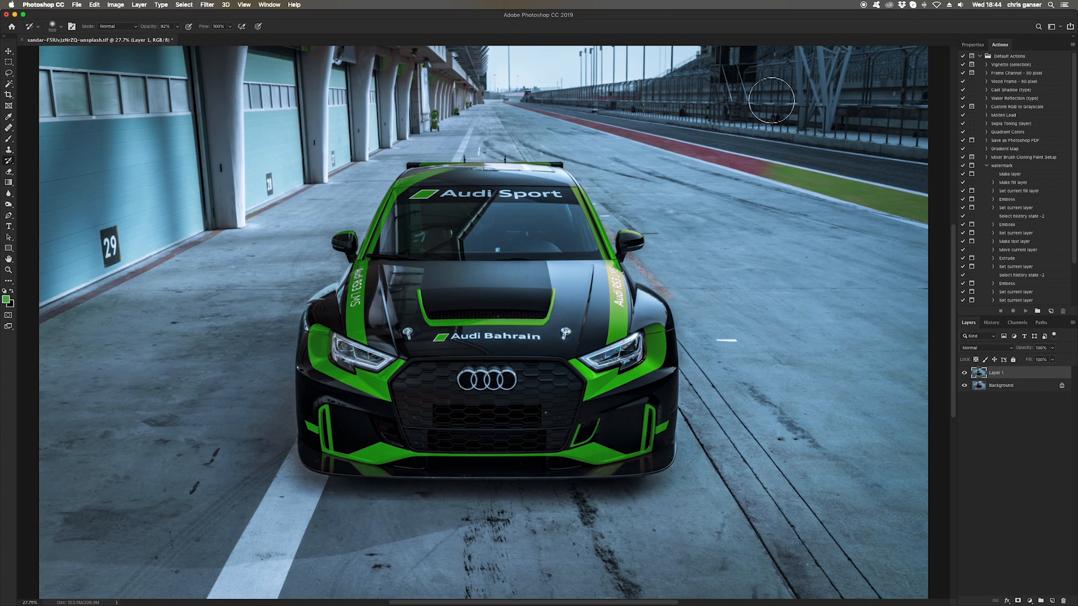
left_click_drag(729, 160, 919, 212)
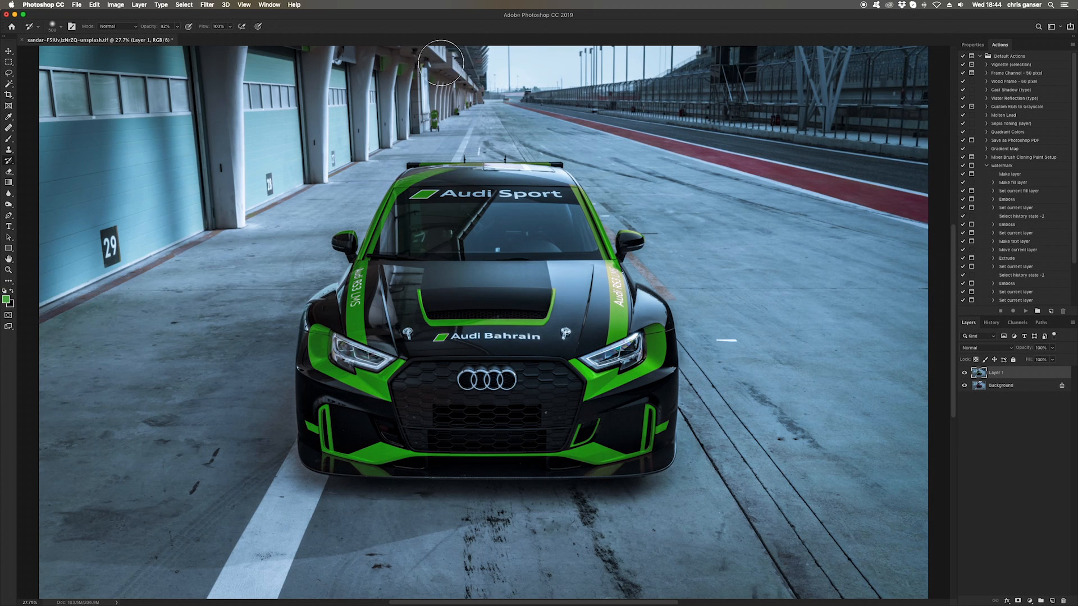
left_click_drag(468, 92, 435, 119)
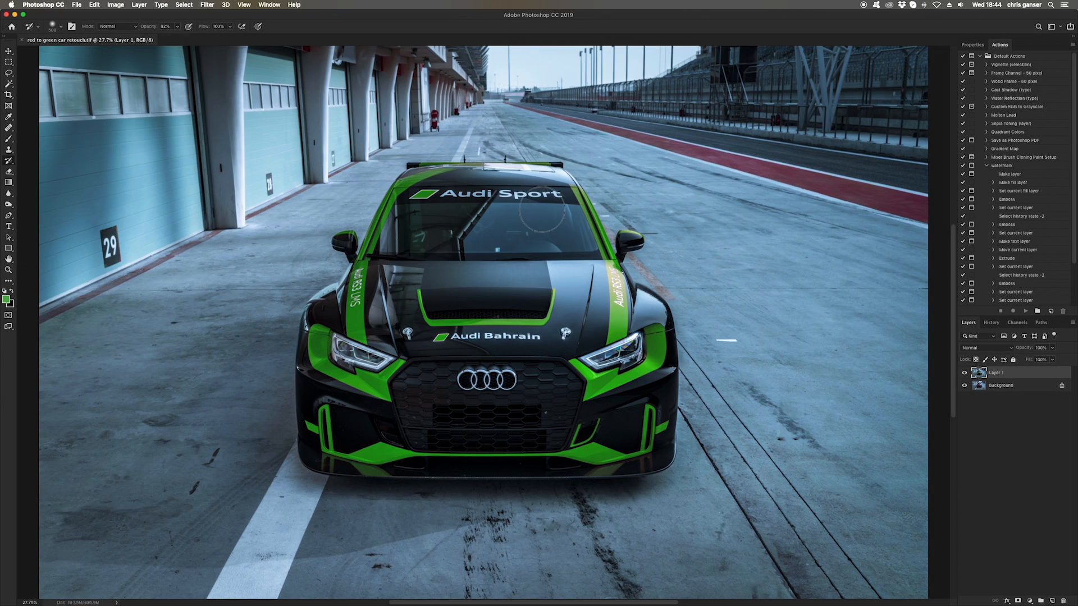
Set the background colour to pale yellow-green d1d7ad, sampled from the discoloured "Audi RS3 LMS" stripe on the hood.
scroll(492, 192, "up", 5)
scroll(492, 197, "up", 3)
scroll(492, 196, "left", 3)
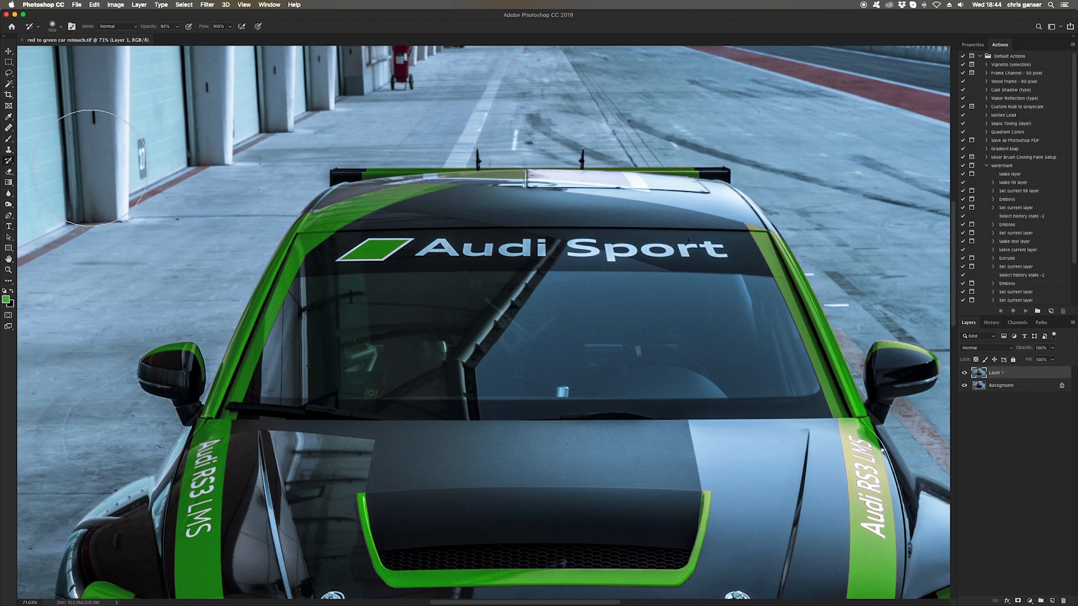
left_click(11, 306)
scroll(839, 247, "down", 5)
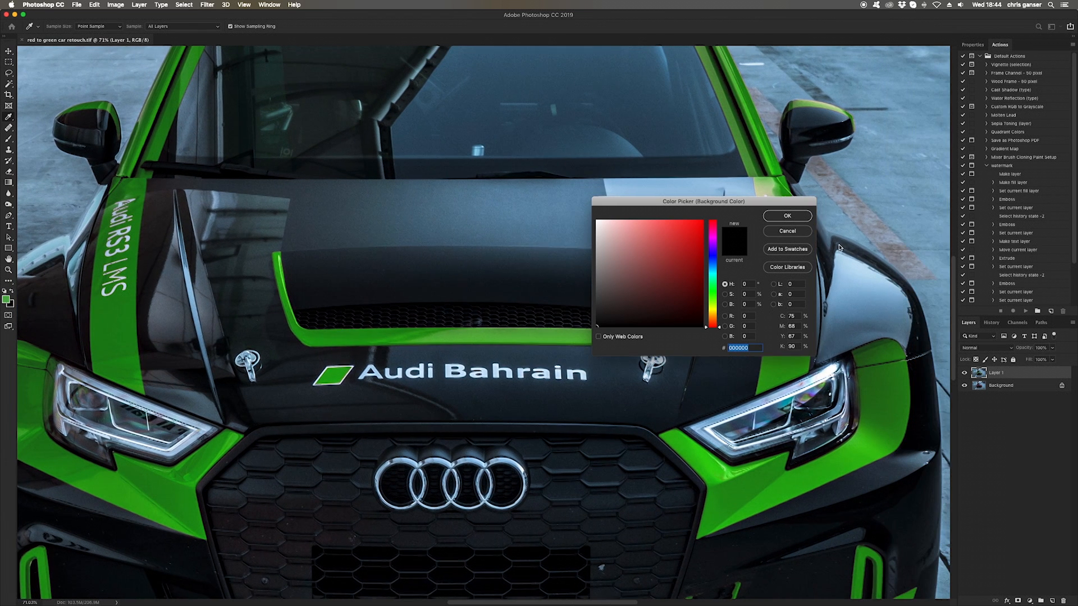
left_click_drag(743, 202, 984, 189)
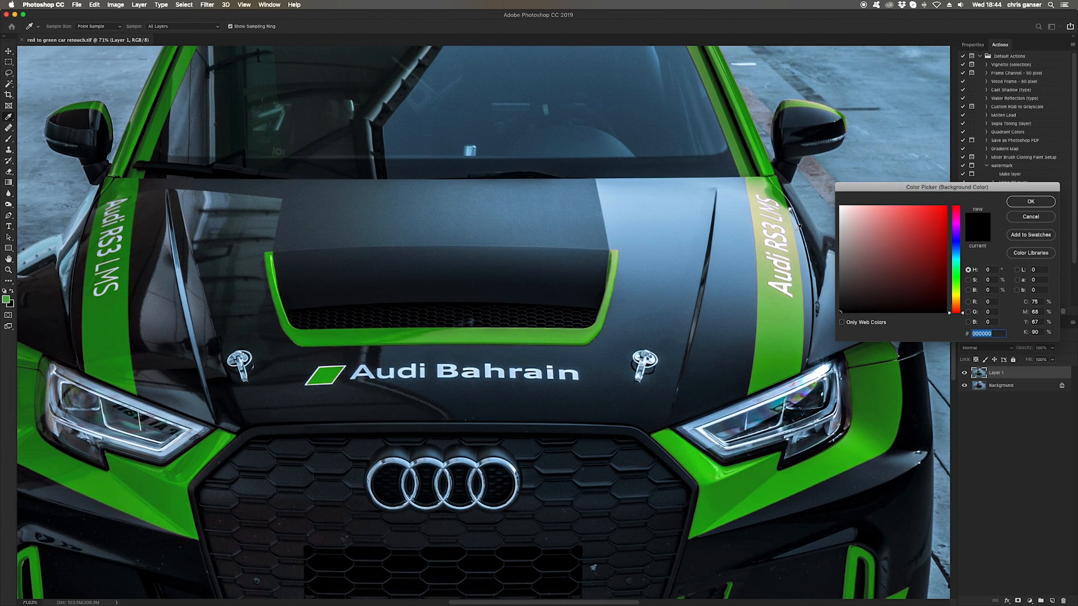
left_click(797, 227)
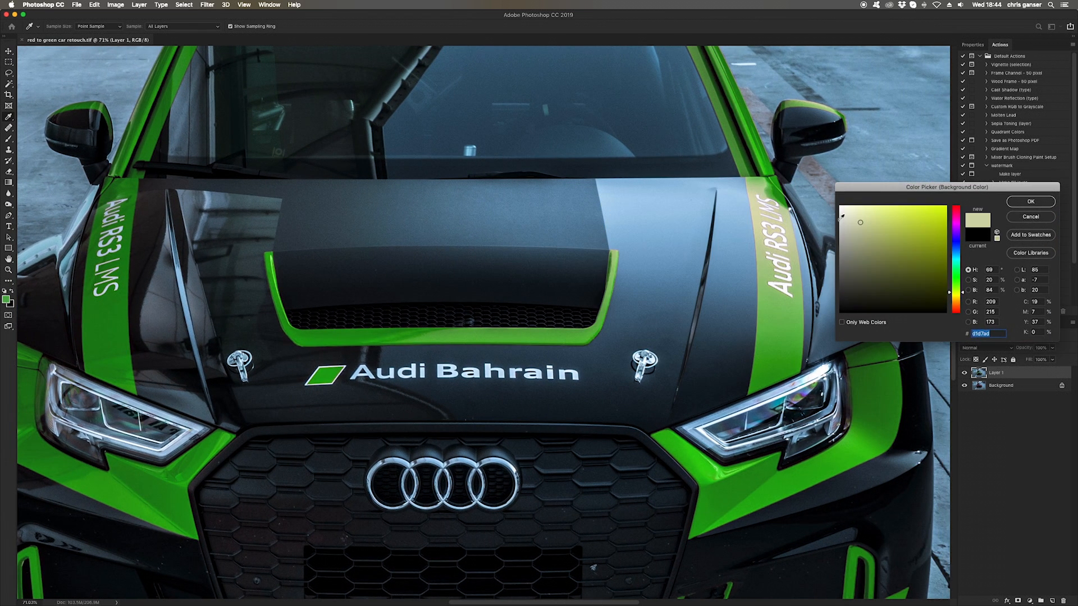
left_click(1031, 202)
Paint the yellowish "Audi RS3 LMS" hood stripe green using an enlarged Color Replacement brush.
key("b")
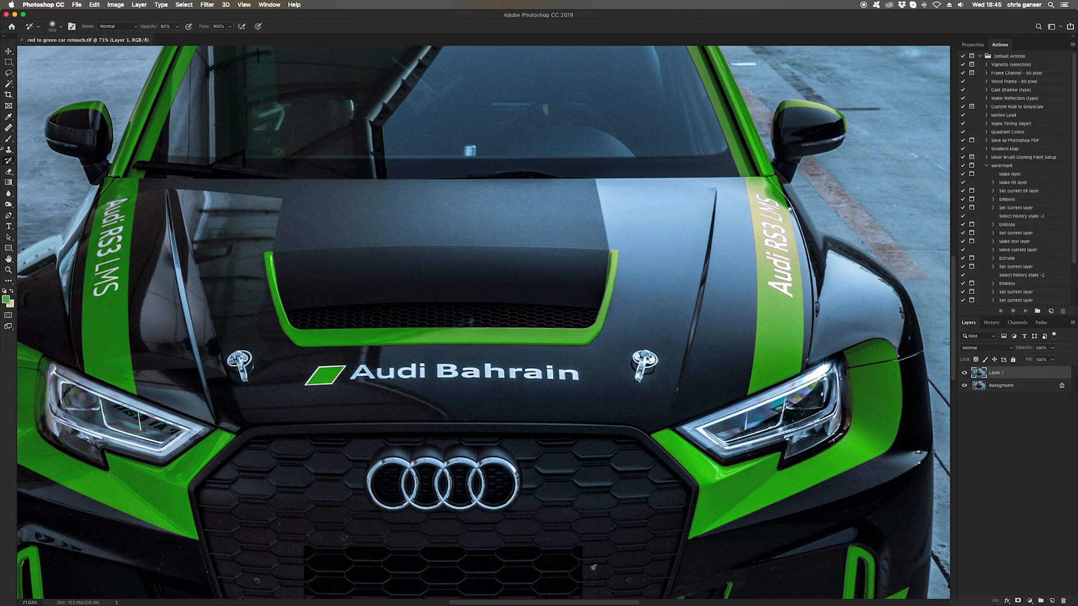
left_click_drag(10, 144, 39, 155)
scroll(207, 199, "right", 5)
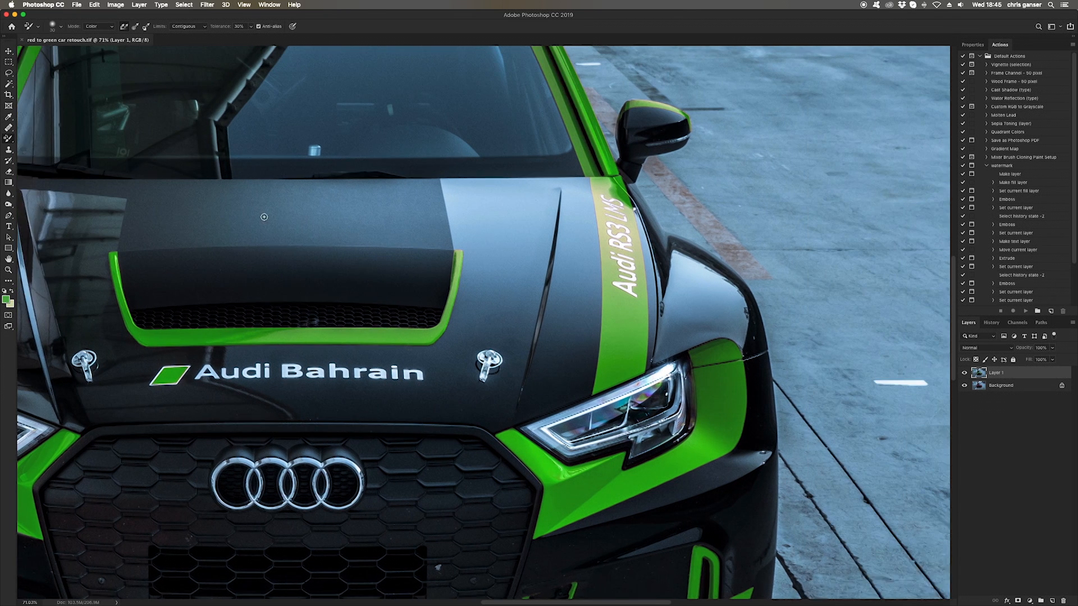
key("bracketright")
key("bracketright")
key("bracketright")
key("bracketright")
key("bracketright")
mouse_move(574, 210)
left_mouse_down()
mouse_move(572, 200)
mouse_move(580, 235)
mouse_move(565, 191)
mouse_move(584, 287)
left_mouse_up()
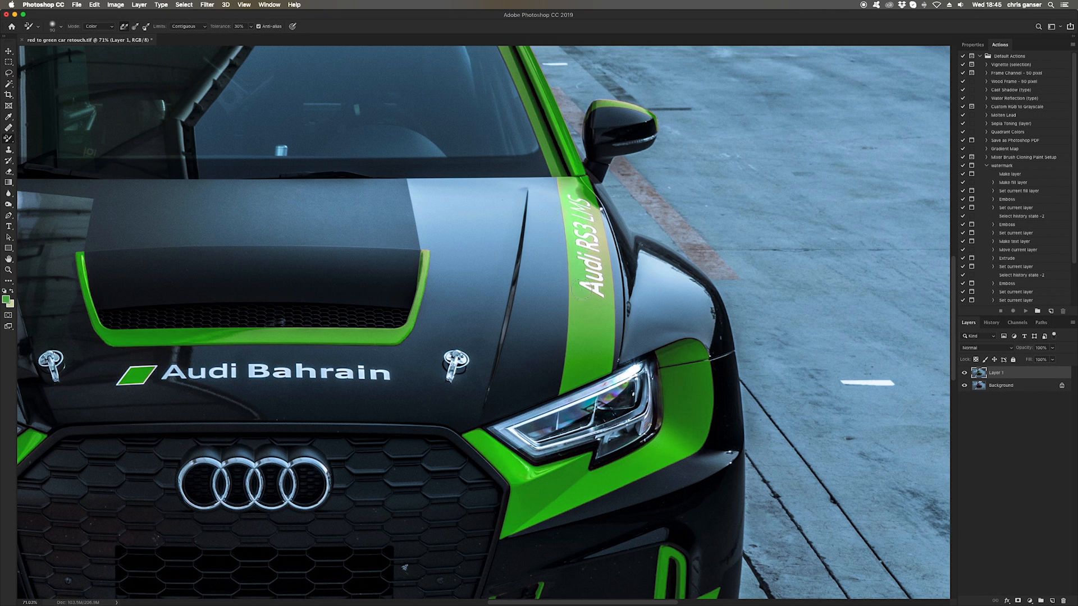
mouse_move(582, 230)
left_mouse_down()
mouse_move(580, 202)
mouse_move(598, 293)
mouse_move(582, 192)
left_mouse_up()
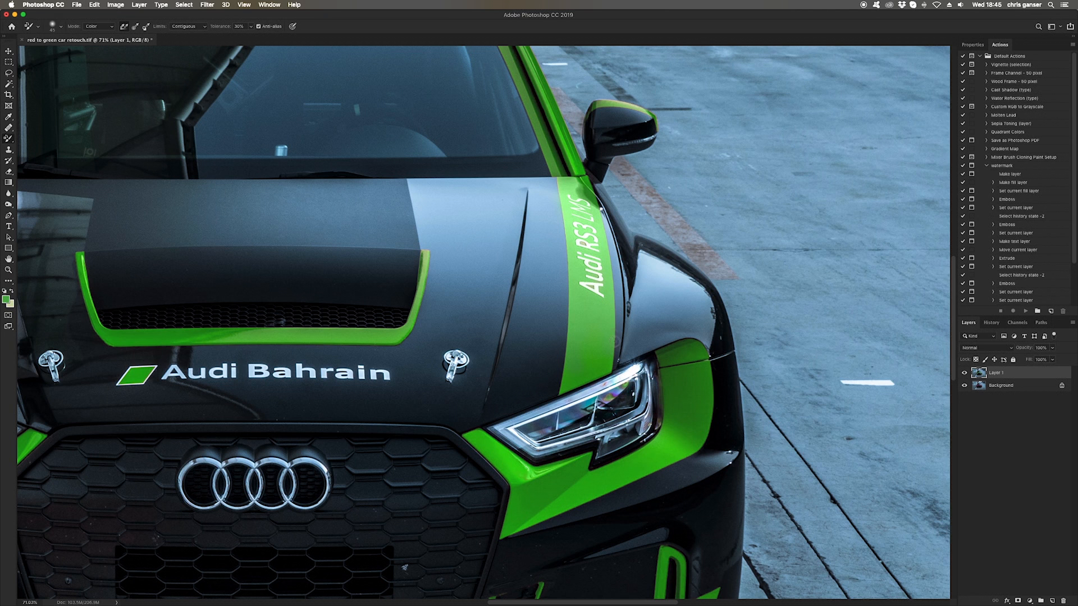
Recolour the reddish reflections on the front splitter below the right air intake green.
scroll(613, 339, "down", 10)
scroll(616, 338, "left", 5)
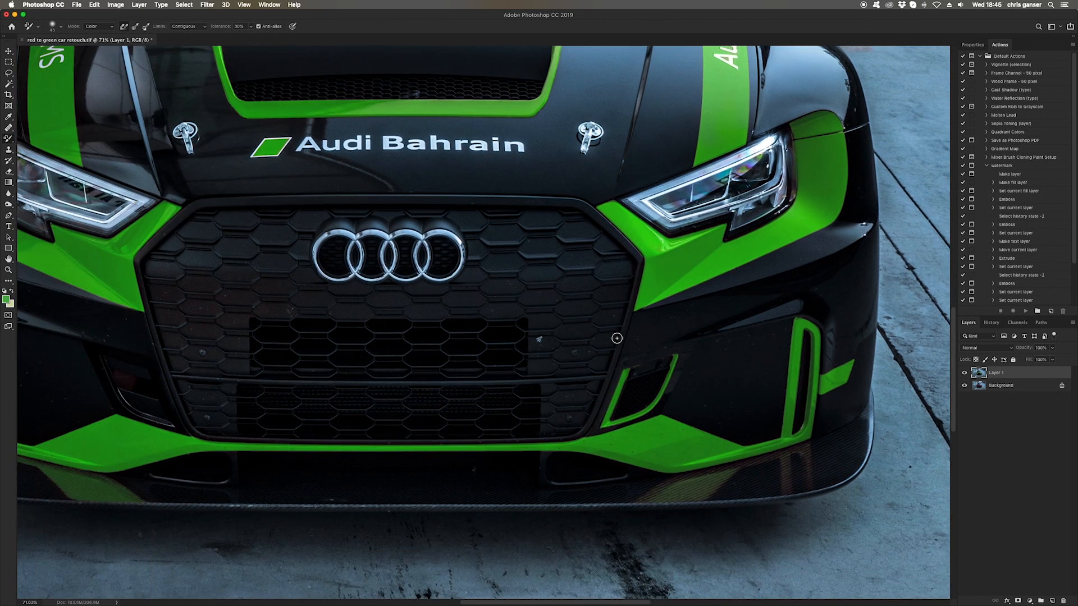
mouse_move(785, 452)
left_mouse_down()
mouse_move(786, 489)
mouse_move(785, 457)
mouse_move(768, 457)
mouse_move(651, 494)
mouse_move(699, 488)
mouse_move(645, 497)
mouse_move(706, 496)
mouse_move(723, 473)
mouse_move(700, 495)
mouse_move(636, 502)
mouse_move(795, 450)
mouse_move(806, 451)
mouse_move(810, 485)
left_mouse_up()
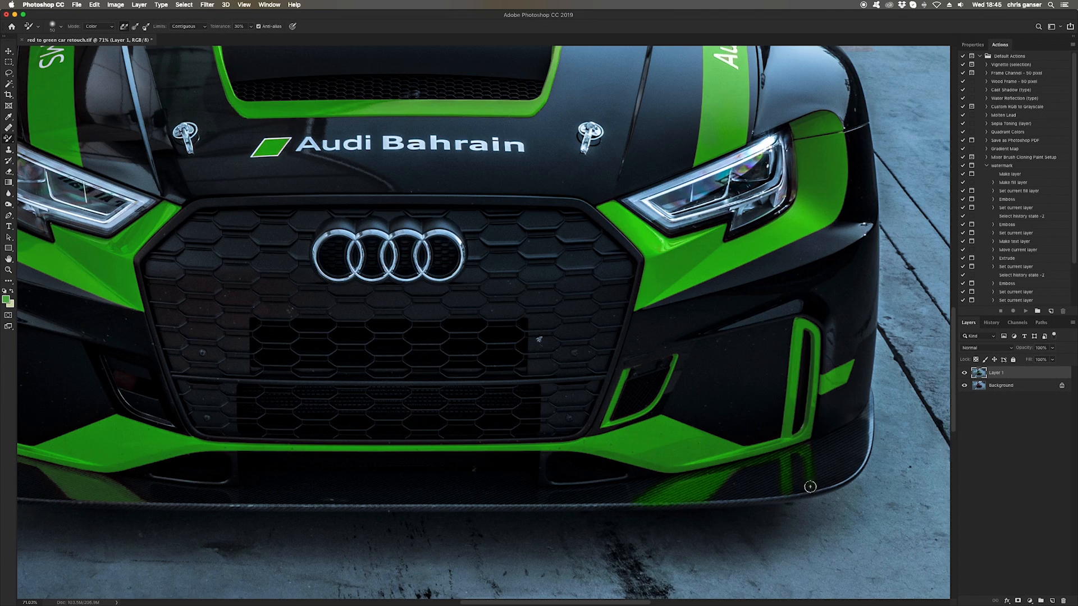
Restore the original colour along the upper edge of the green roof stripe with the History Brush.
scroll(816, 484, "left", 10)
scroll(528, 454, "up", 5)
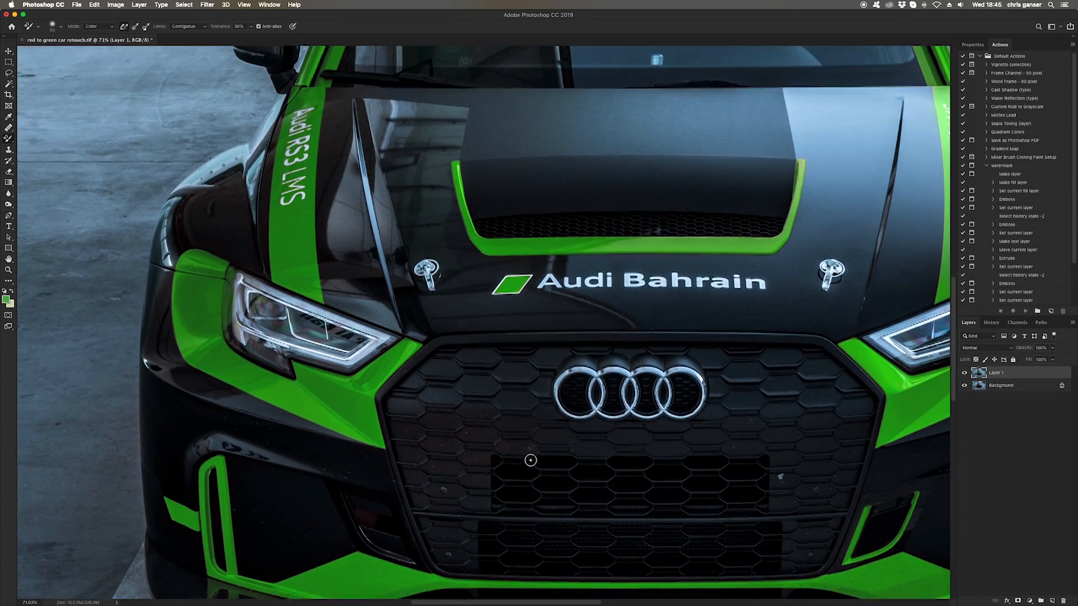
scroll(531, 460, "up", 15)
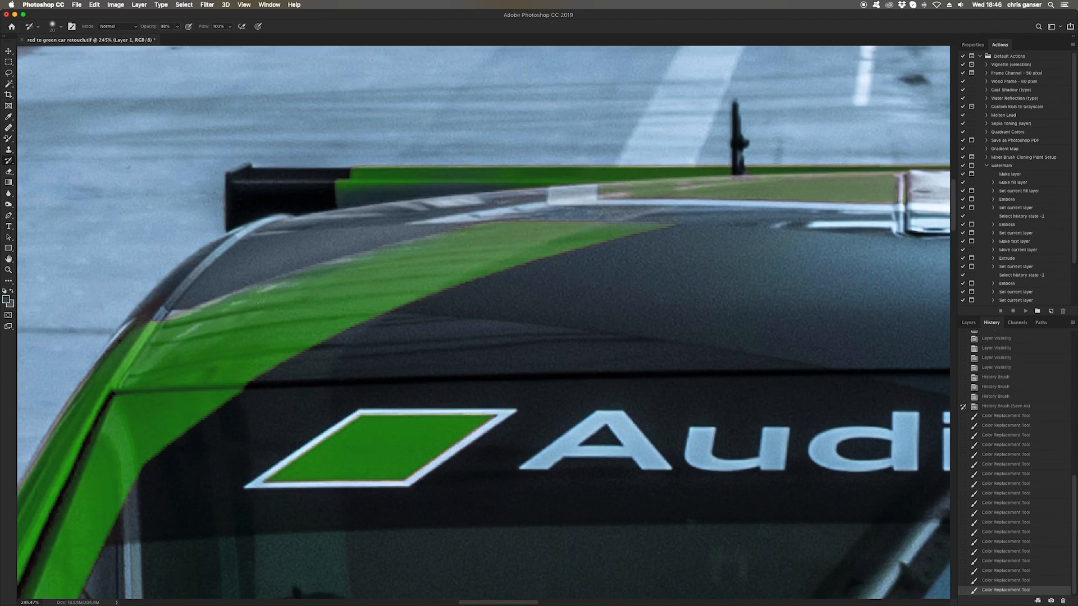
left_click_drag(230, 304, 298, 280)
mouse_move(359, 263)
left_mouse_down()
mouse_move(479, 229)
mouse_move(240, 298)
mouse_move(194, 325)
left_mouse_up()
scroll(536, 248, "left", 4)
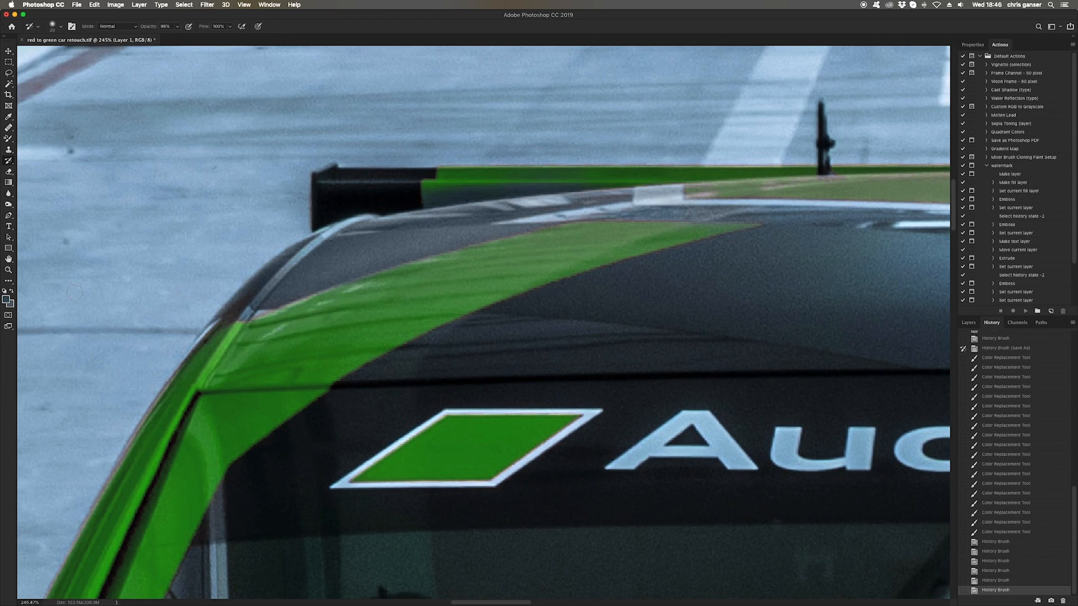
Sample the pillar's green as foreground colour and the stripe edge's grey 8f8e87 as background colour, and activate the Color Replacement tool.
left_click(6, 299)
left_click(231, 417)
left_click(1032, 203)
left_click(12, 306)
left_click(264, 312)
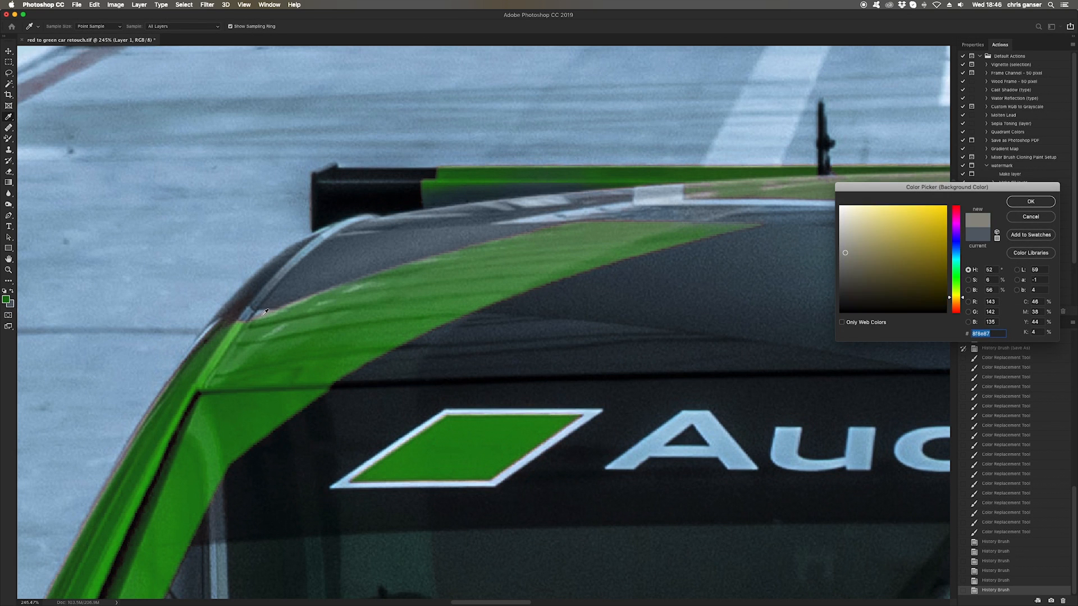
left_click(1031, 201)
key("b")
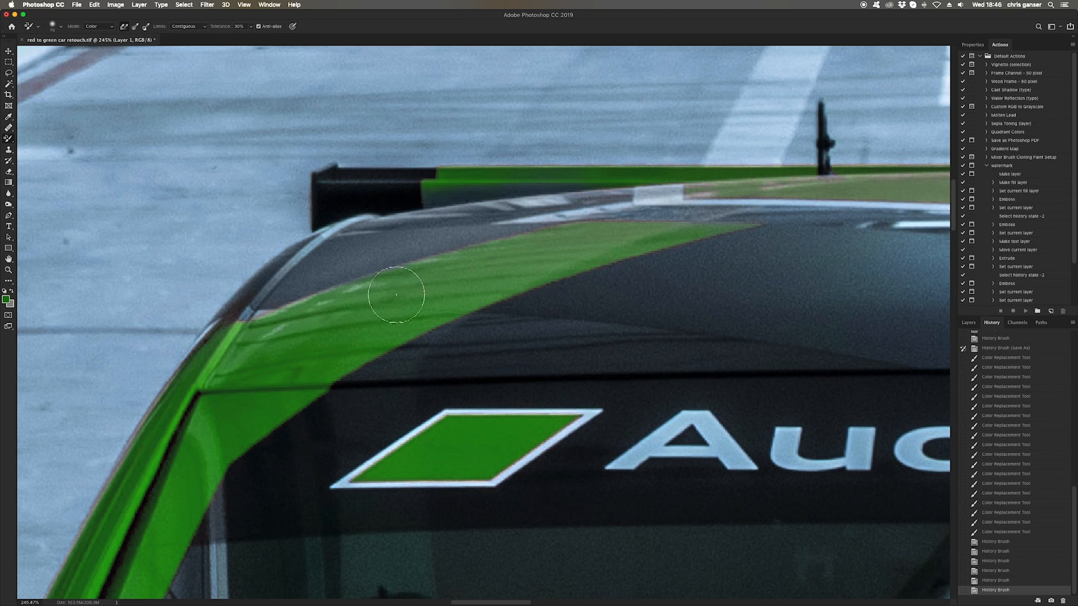
Recolour the greyish upper edge of the roof stripe near the windscreen pillar green using a smaller Color Replacement brush.
key("bracketleft")
key("bracketleft")
key("bracketleft")
key("bracketleft")
left_click_drag(251, 314, 209, 345)
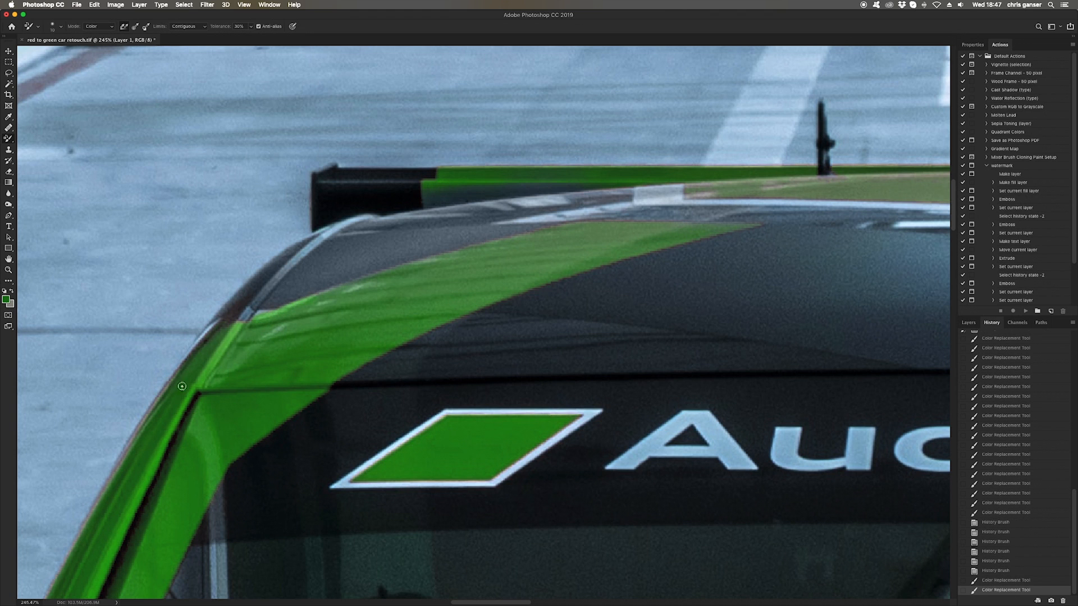
Paint the yellowish strip along the roof's front edge and the pale end of the roof stripe green with a slightly larger brush.
scroll(182, 386, "right", 10)
key("bracketright")
key("bracketright")
mouse_move(687, 181)
left_mouse_down()
mouse_move(435, 173)
mouse_move(423, 184)
mouse_move(553, 183)
left_mouse_up()
left_click_drag(694, 175, 696, 175)
scroll(323, 250, "left", 10)
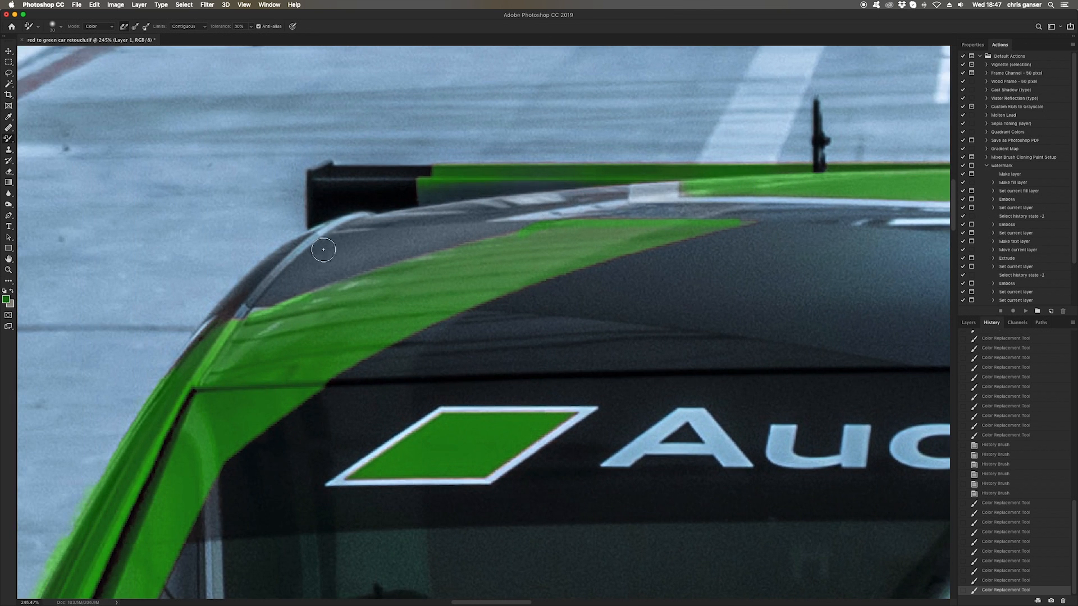
Remove the green spill from the pavement beside the windscreen pillar with the History Brush, and save the file.
scroll(323, 250, "down", 5)
scroll(324, 250, "left", 10)
key("y")
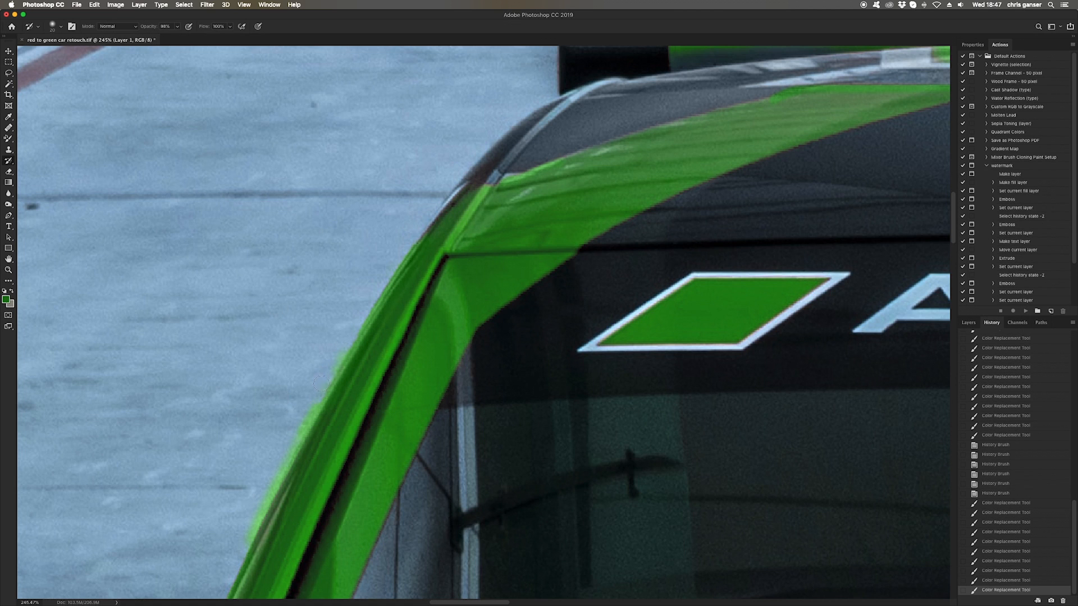
left_click_drag(295, 432, 285, 444)
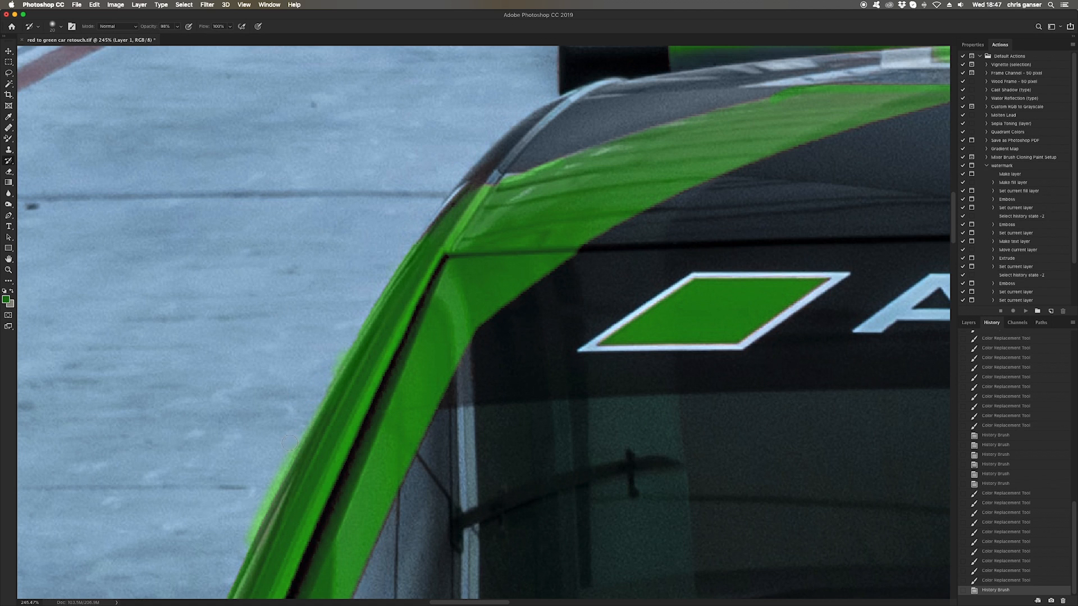
scroll(252, 522, "down", 5)
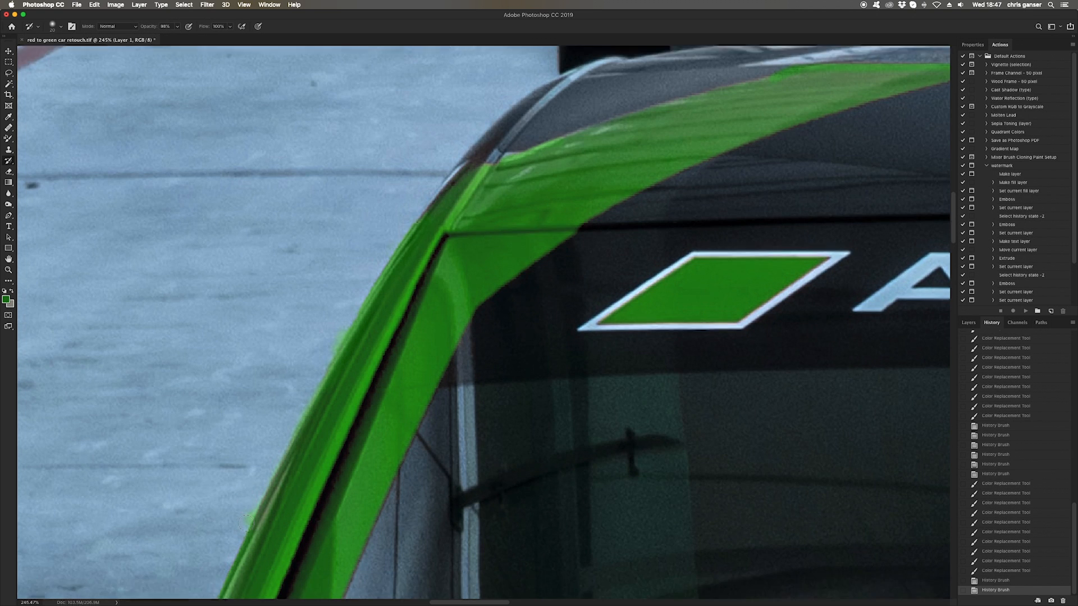
left_click(238, 286)
scroll(228, 302, "up", 3)
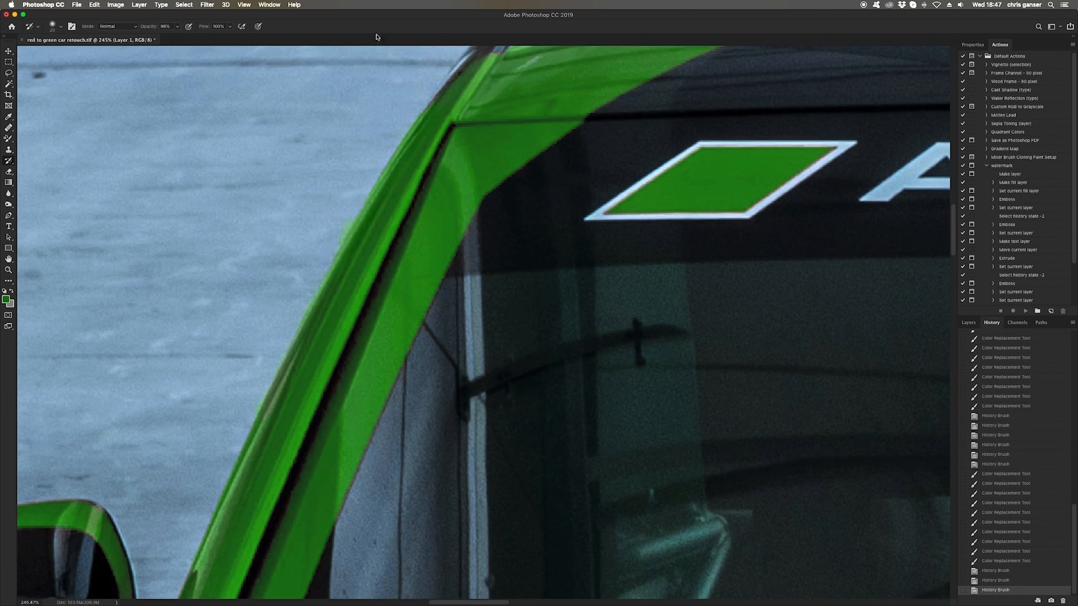
key("super+0")
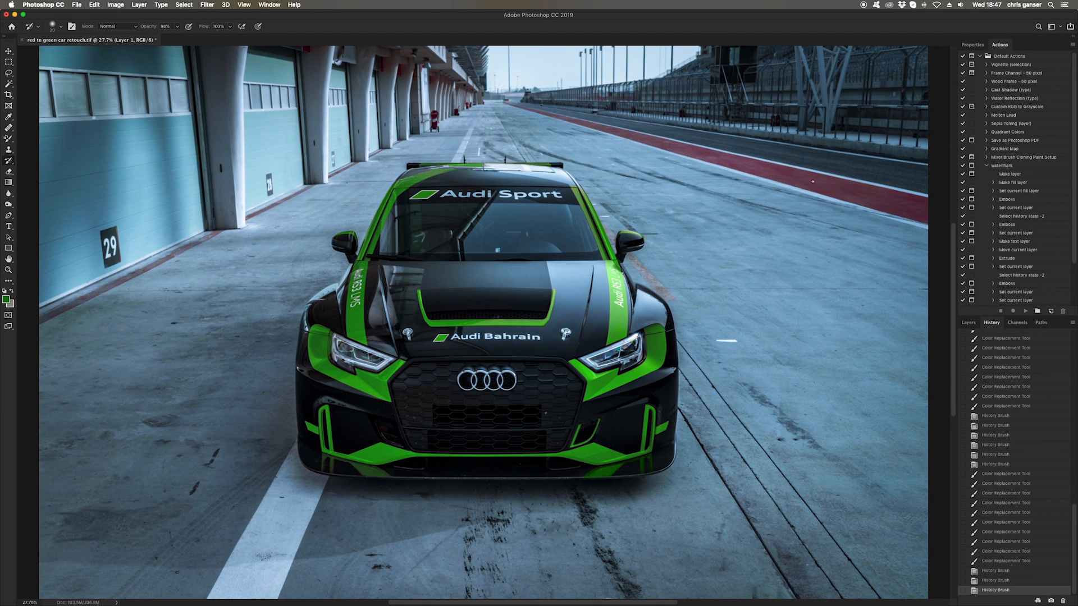
key("super+s")
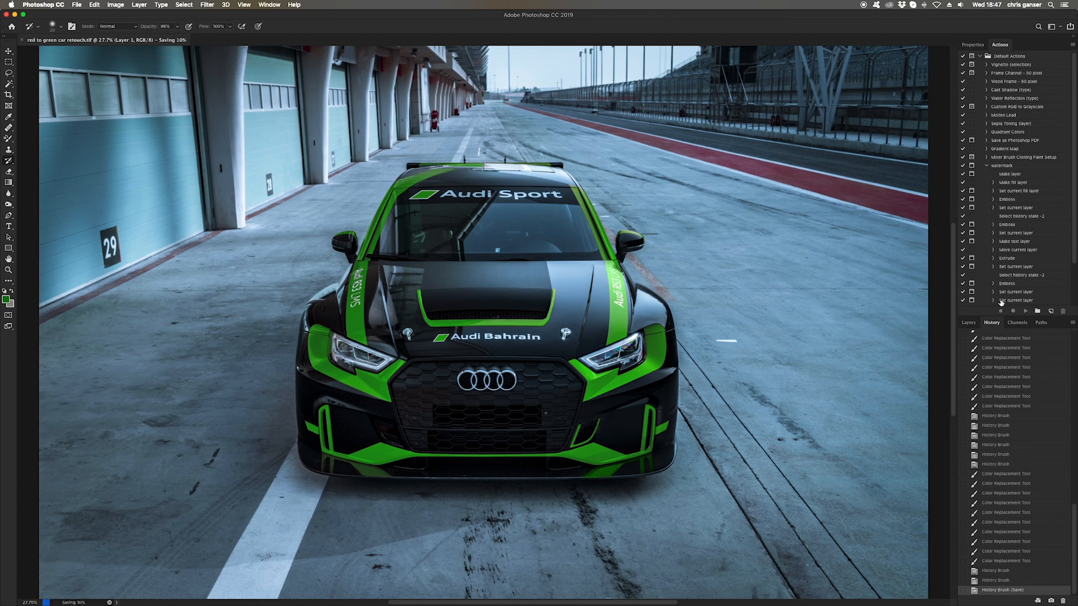
Toggle Layer 1's visibility to compare the green car with the red original, and save the file again.
left_click(968, 322)
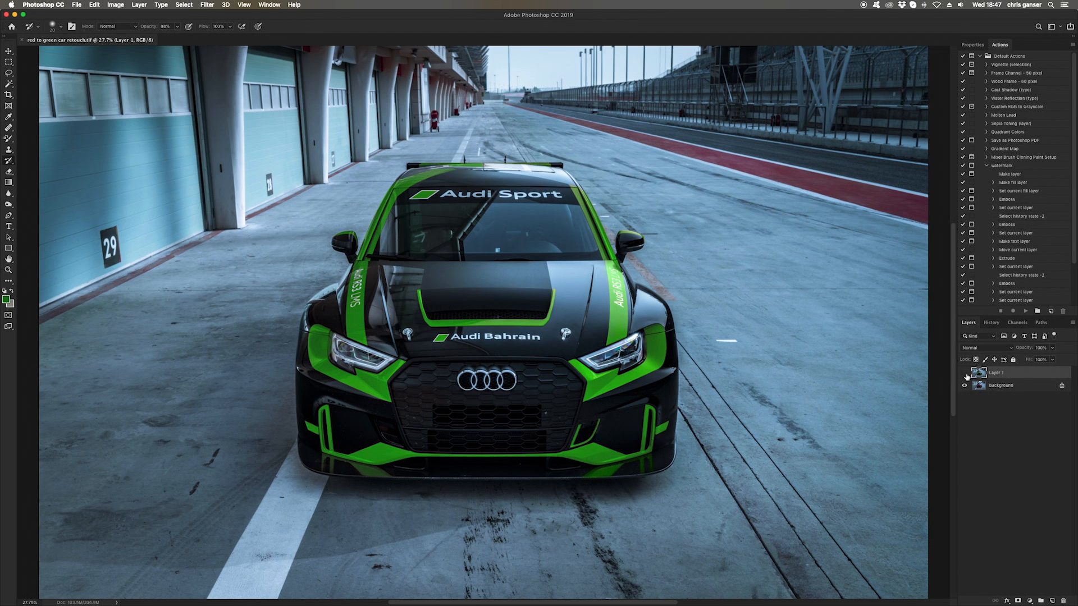
left_click(964, 373)
left_click(964, 373)
left_click(965, 374)
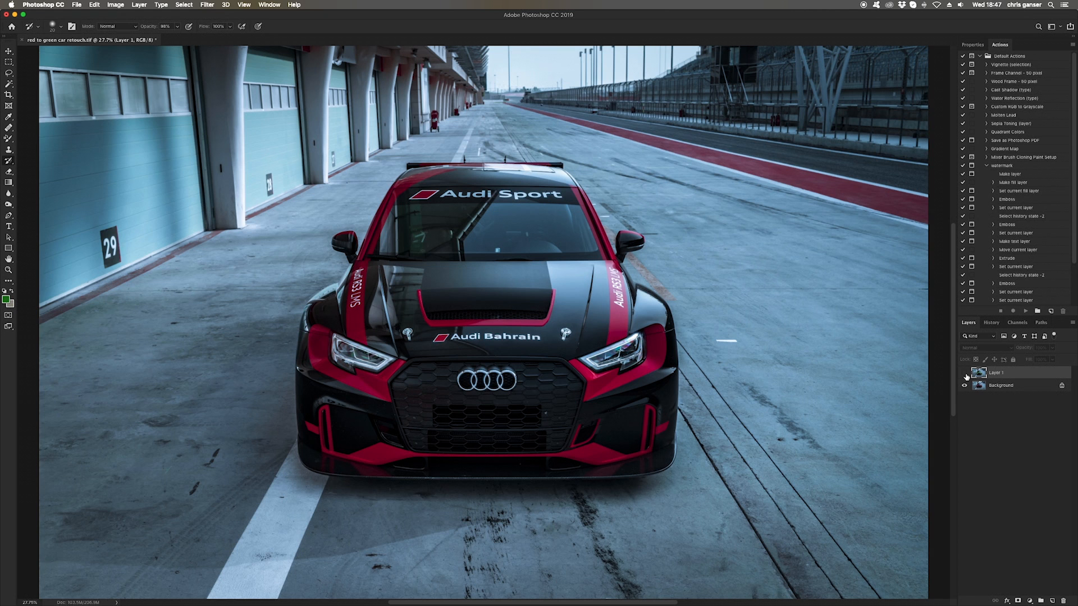
left_click(964, 373)
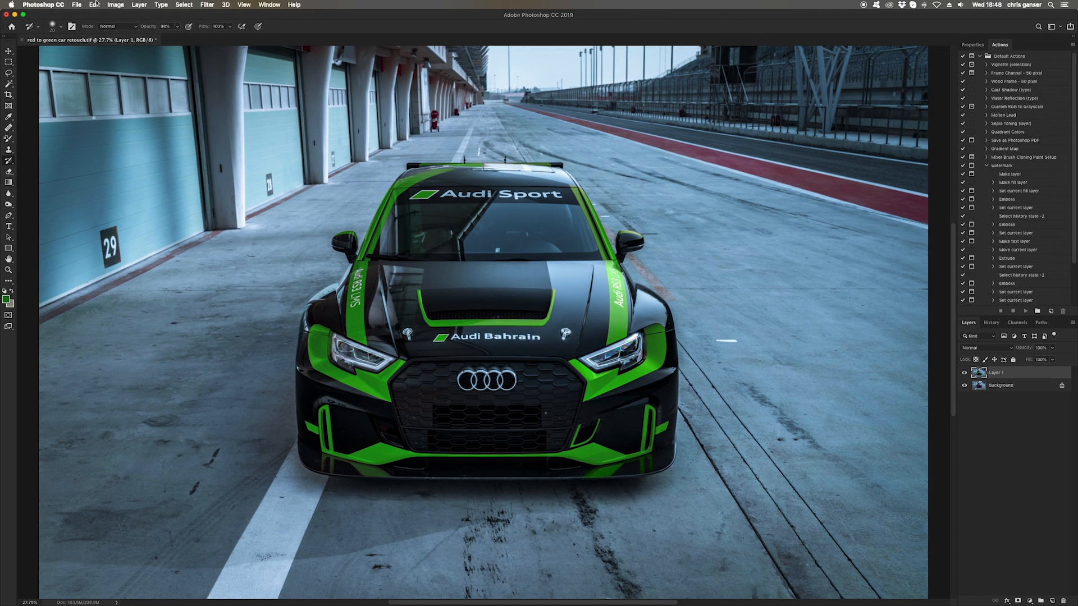
left_click(77, 5)
left_click(93, 86)
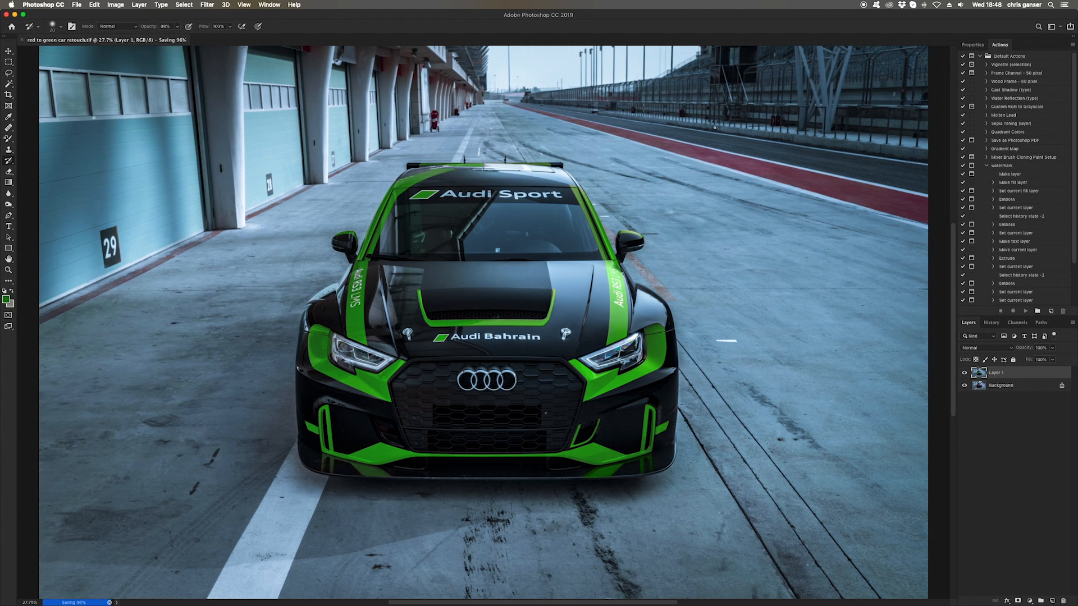
Switch to QuickTime Player and quit it, keeping the new document under the name "Screen Recording".
mouse_move(734, 603)
left_click(633, 593)
left_click(47, 4)
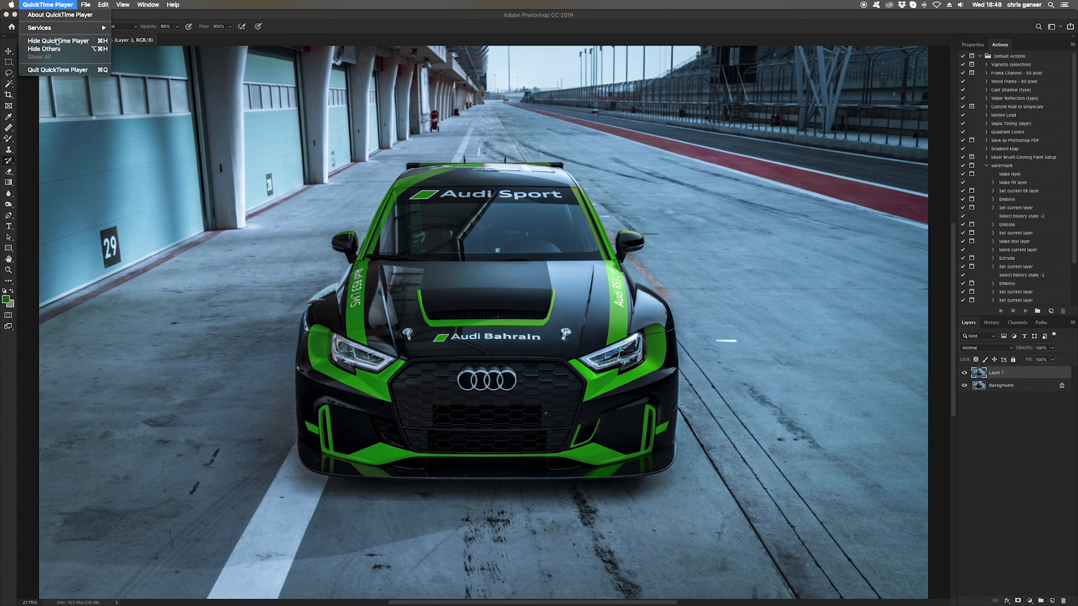
left_click(57, 70)
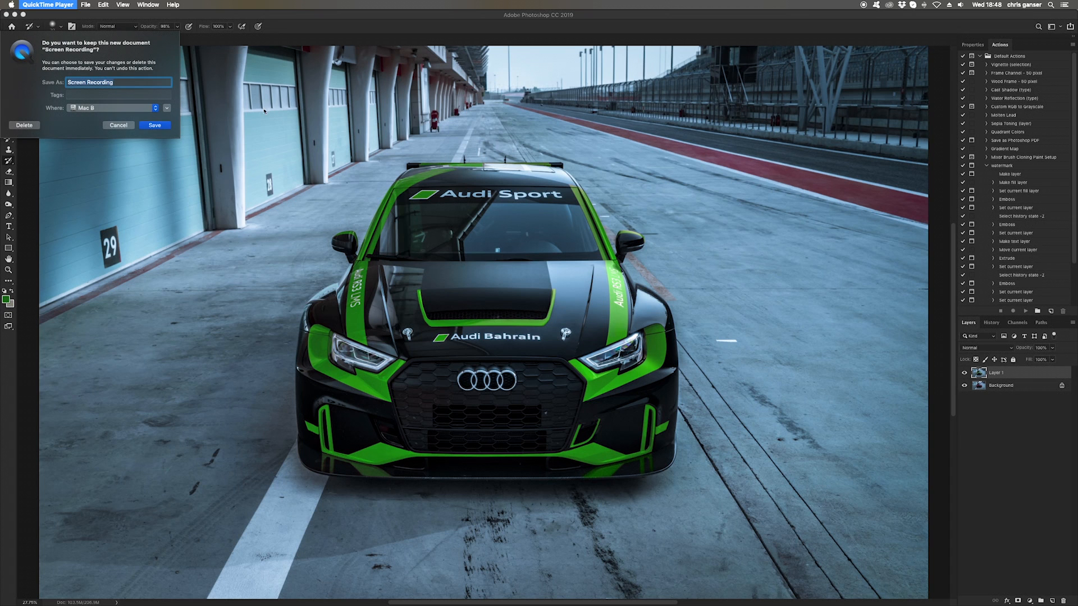
left_click(153, 127)
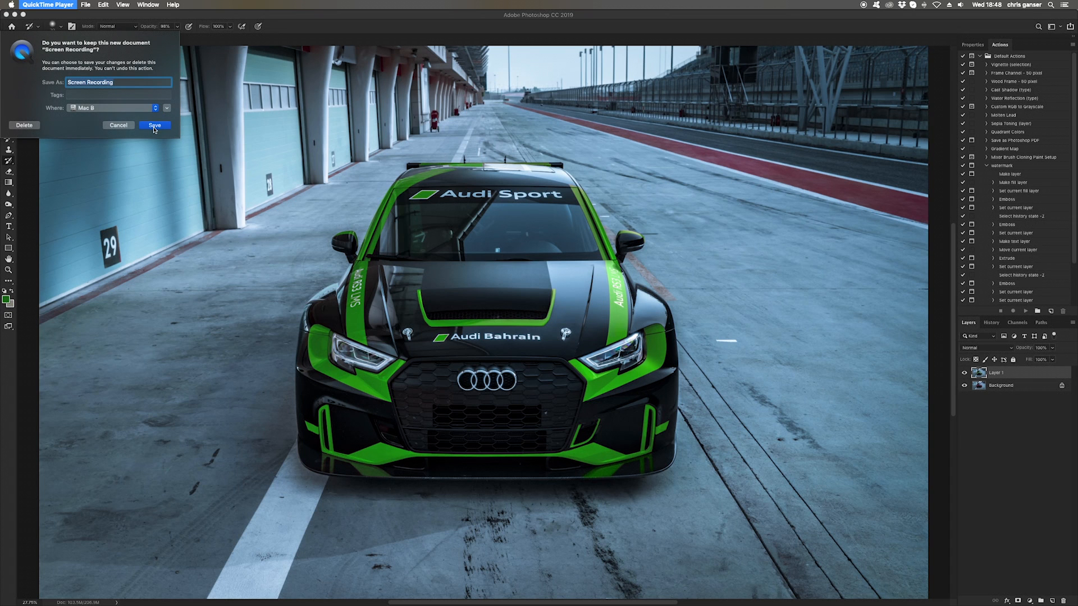